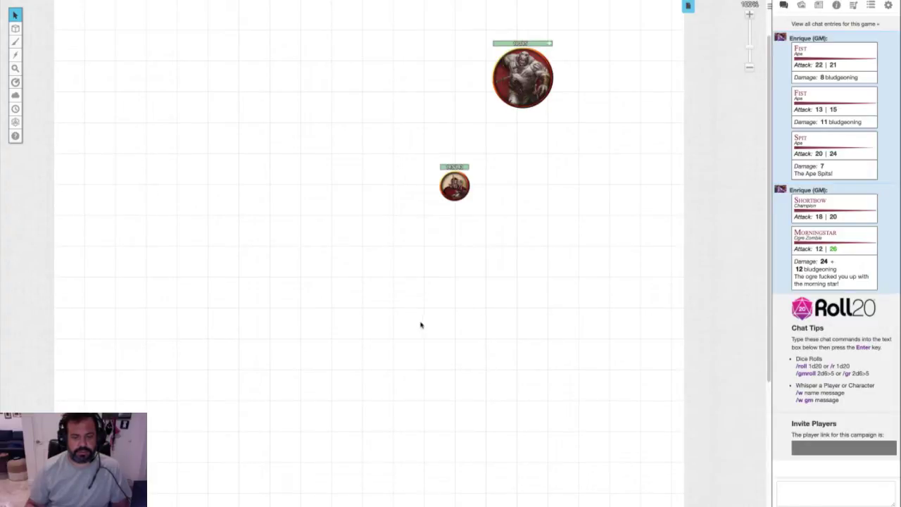
Upload the bandit token images onto the empty map area beside the existing tokens.
{"action": "left_click_drag", "start_coordinate": [420, 325], "coordinate": [208, 185]}
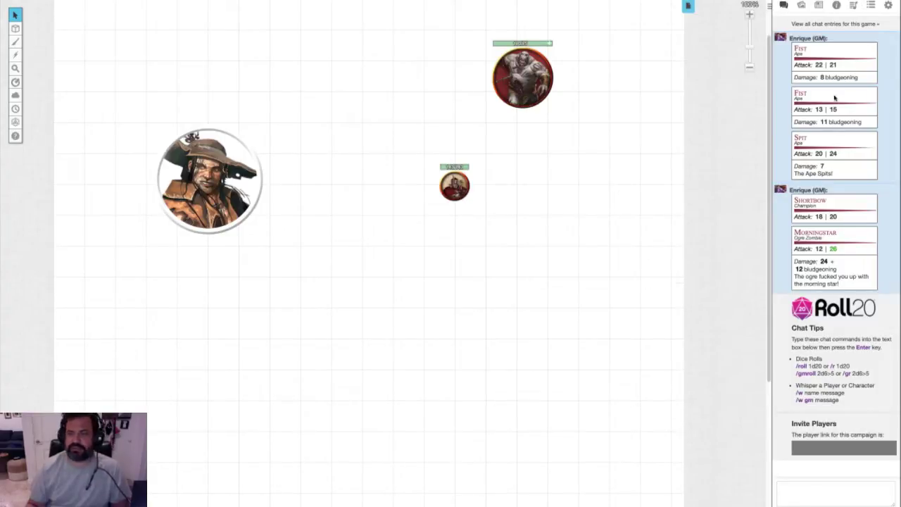
Create a new rollable table and name it Bandits.
{"action": "left_click", "coordinate": [870, 5]}
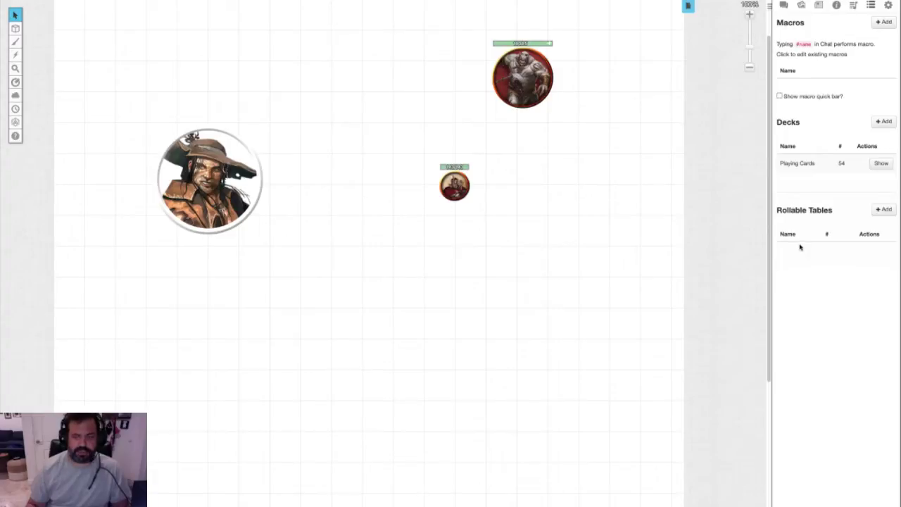
{"action": "left_click", "coordinate": [888, 209]}
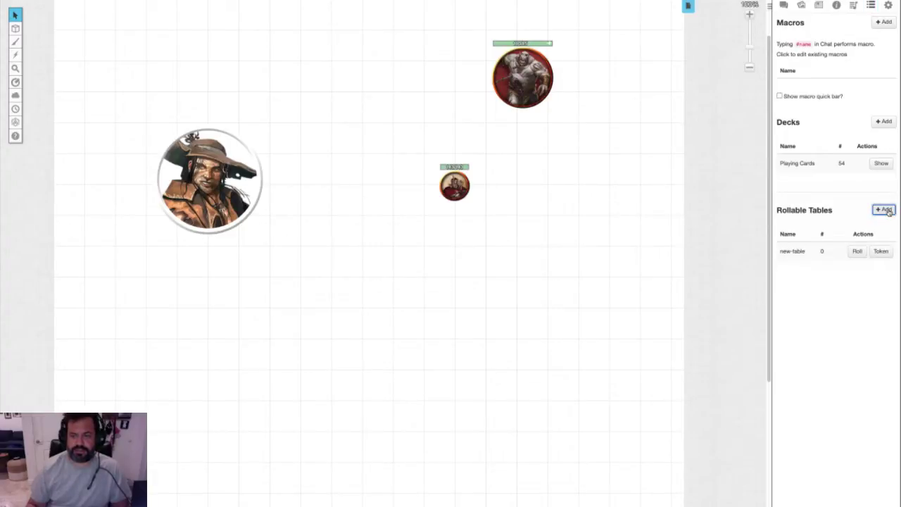
{"action": "left_click", "coordinate": [798, 252]}
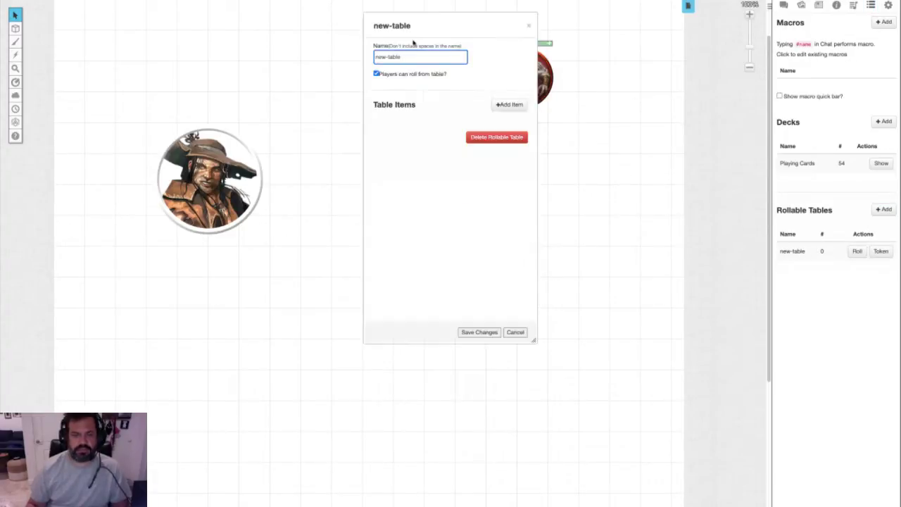
{"action": "left_click_drag", "start_coordinate": [411, 56], "coordinate": [350, 56]}
{"action": "type", "text": "Ba"}
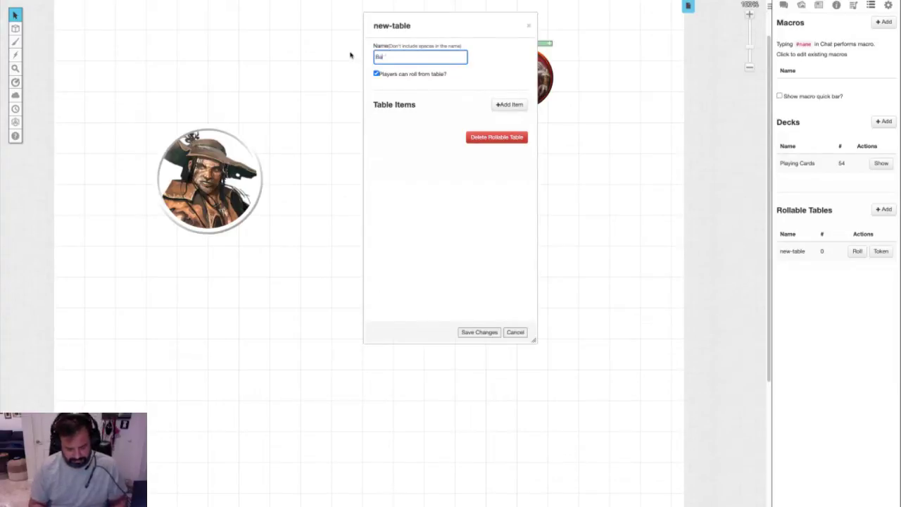
{"action": "type", "text": "ndits"}
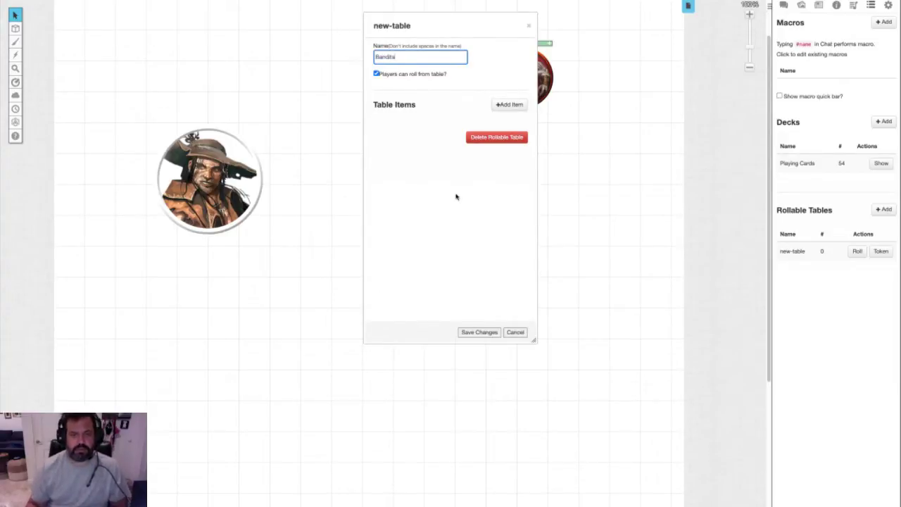
Add a table item named Bandit 1 with token_5.png from the recent uploads as its icon, and save the item.
{"action": "left_click", "coordinate": [499, 106]}
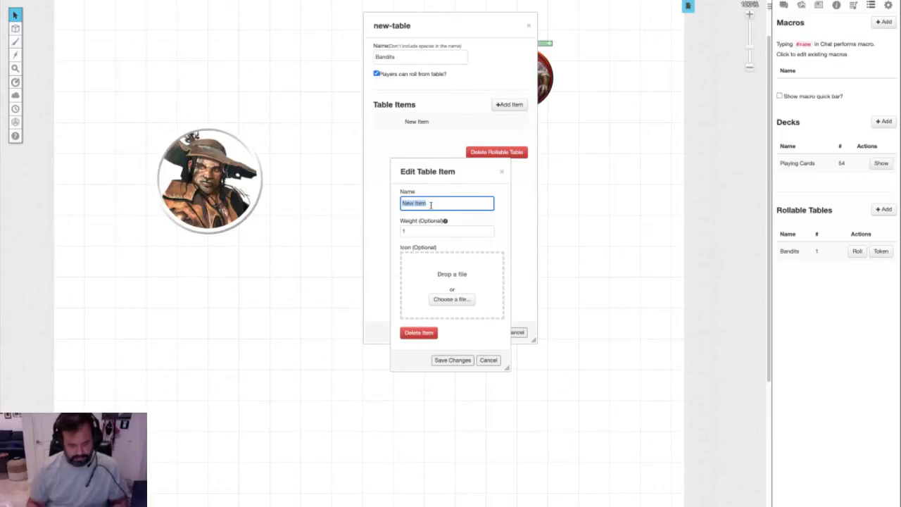
{"action": "type", "text": "Bandit 1"}
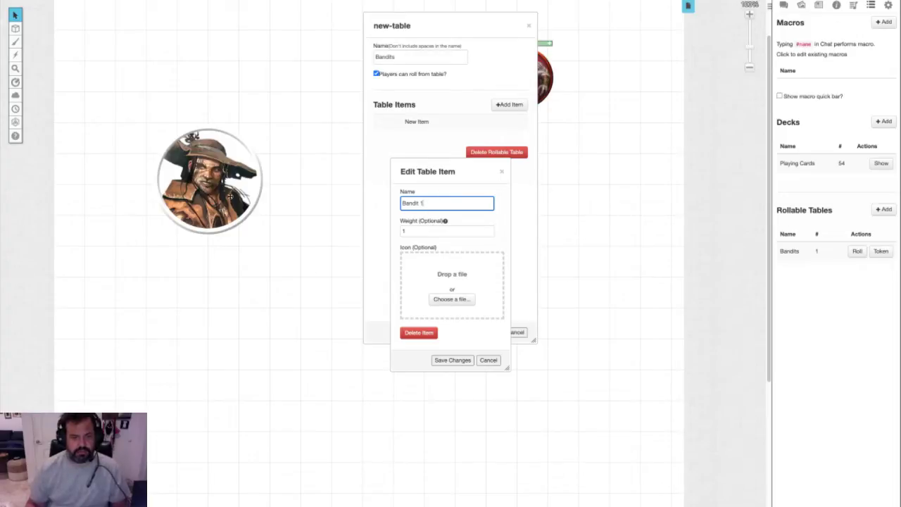
{"action": "left_click_drag", "start_coordinate": [227, 197], "coordinate": [461, 301]}
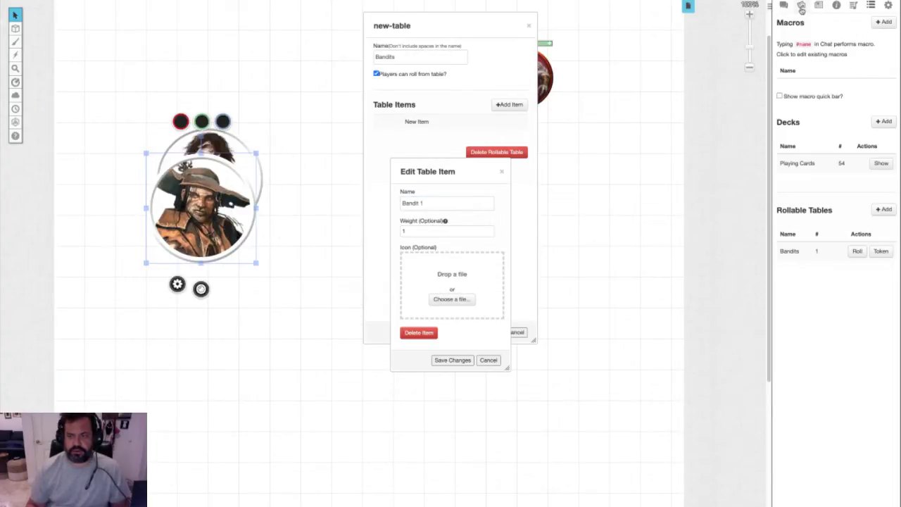
{"action": "left_click", "coordinate": [801, 6]}
{"action": "mouse_move", "coordinate": [807, 222]}
{"action": "scroll", "coordinate": [807, 223], "scroll_direction": "down", "scroll_amount": 5}
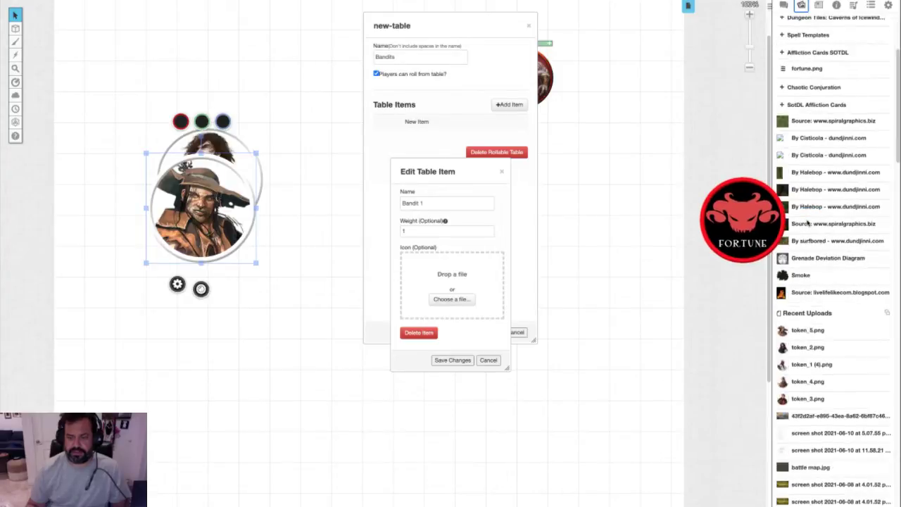
{"action": "left_click_drag", "start_coordinate": [799, 264], "coordinate": [447, 268]}
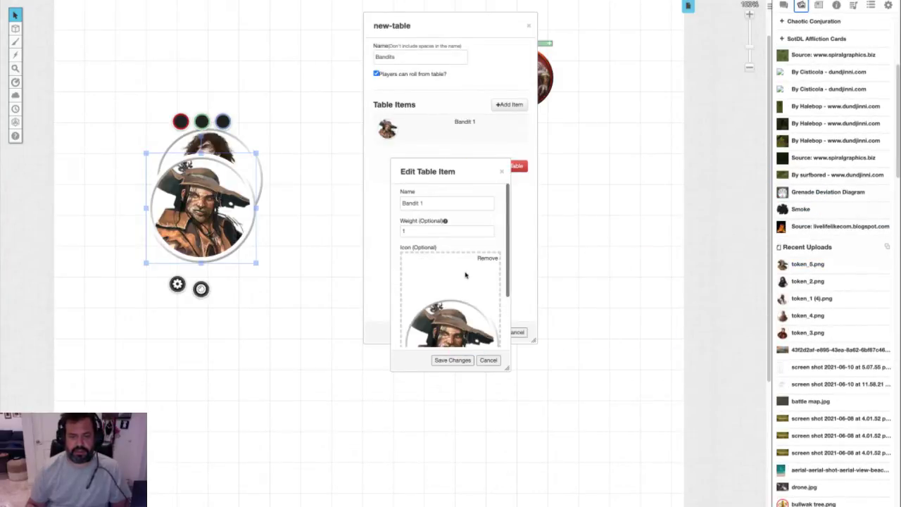
{"action": "scroll", "coordinate": [465, 275], "scroll_direction": "down", "scroll_amount": 2}
{"action": "left_click", "coordinate": [457, 361]}
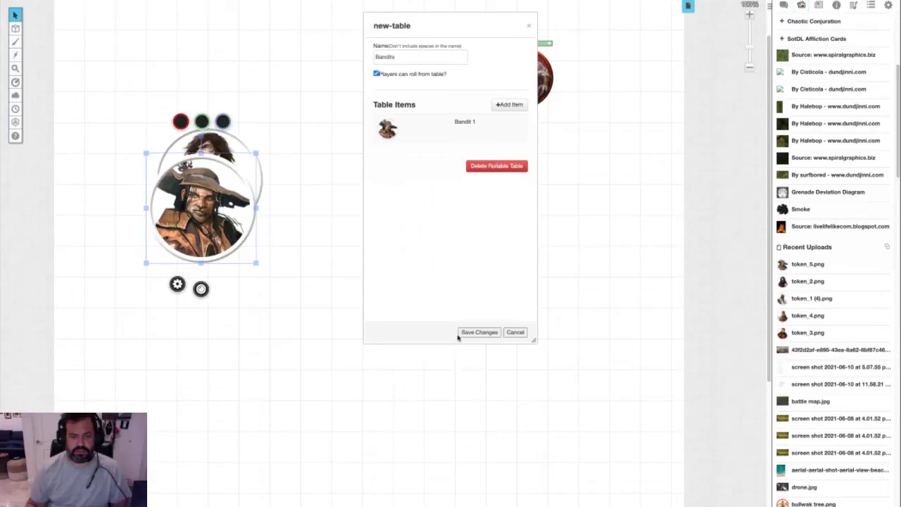
Add a table item named Bandit 2 with token_2.png as its icon and save the item.
{"action": "left_click", "coordinate": [509, 104]}
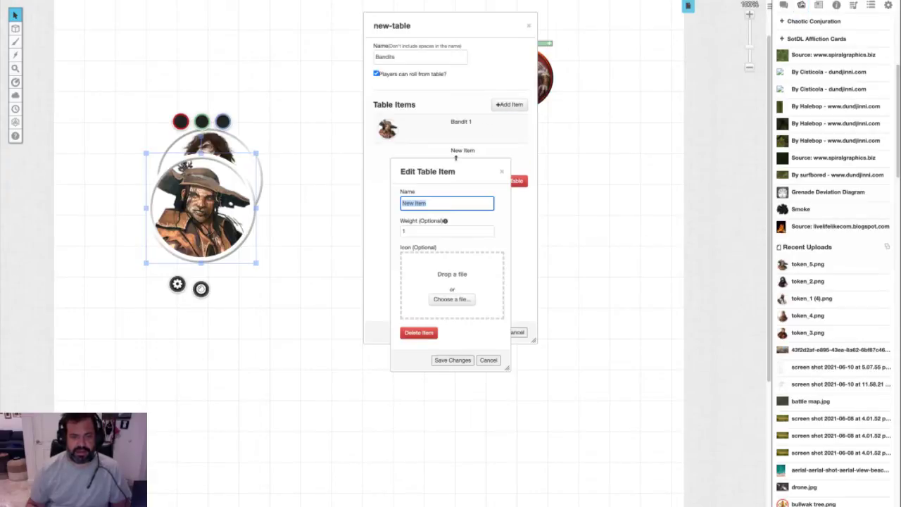
{"action": "type", "text": "Bandit "}
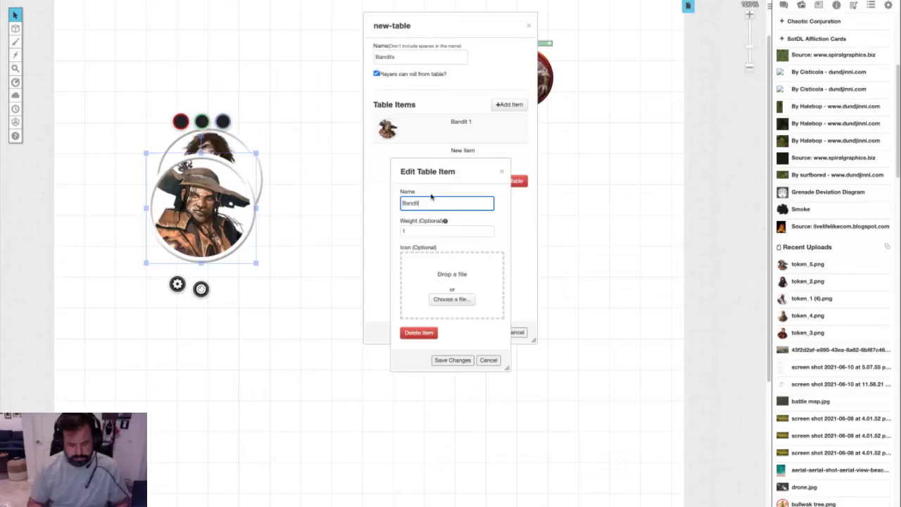
{"action": "type", "text": "2"}
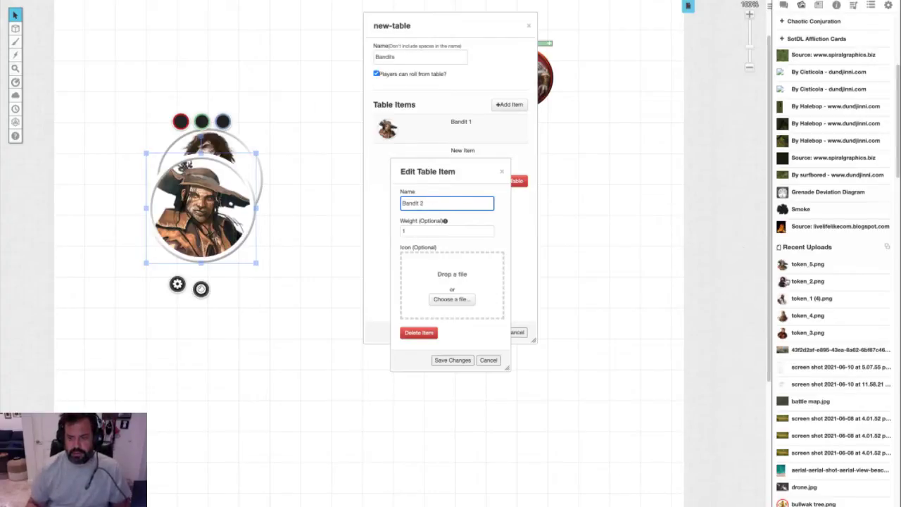
{"action": "left_click_drag", "start_coordinate": [795, 281], "coordinate": [450, 282]}
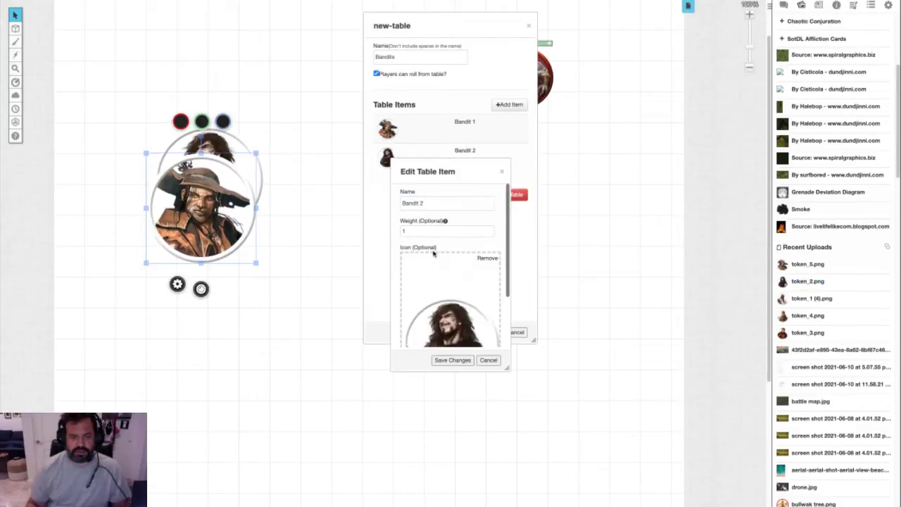
{"action": "left_click", "coordinate": [445, 359]}
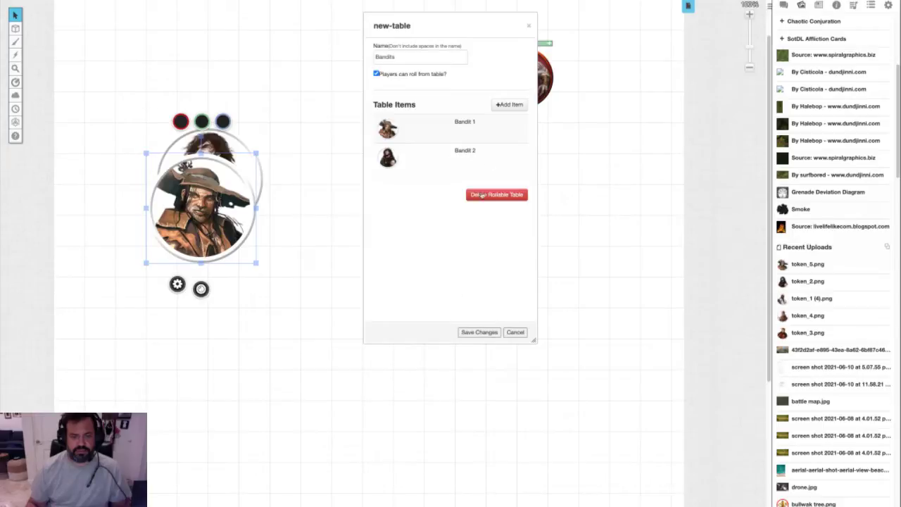
Add a table item named Bandit 3 with token_1 (4).png as its icon, saving both the item and the table.
{"action": "left_click", "coordinate": [508, 104]}
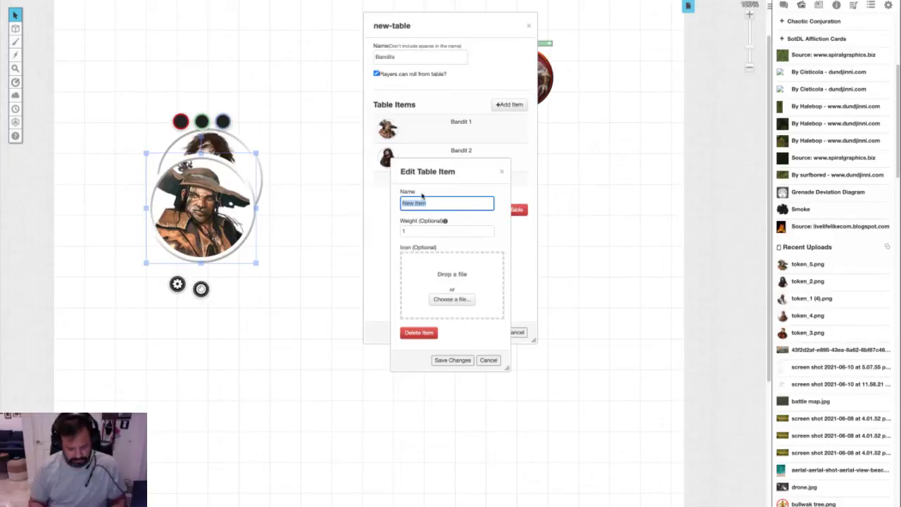
{"action": "type", "text": "Bandit 3"}
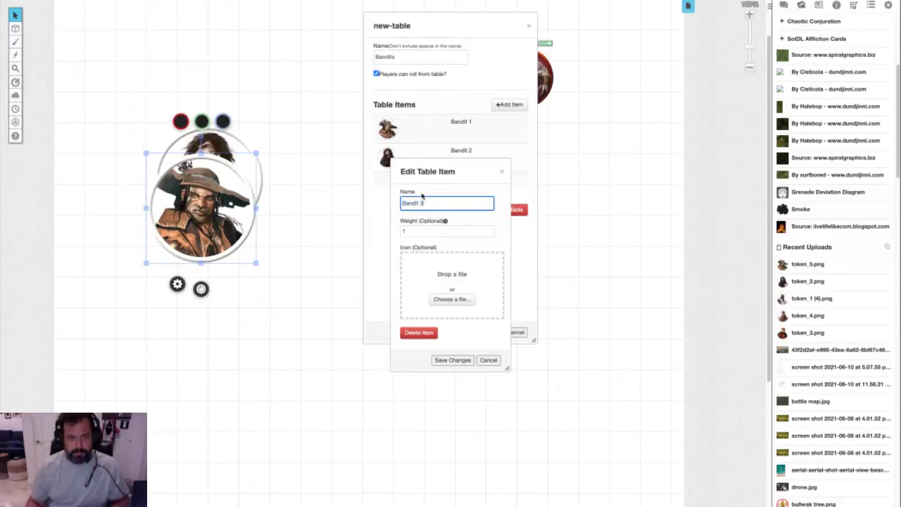
{"action": "left_click_drag", "start_coordinate": [809, 298], "coordinate": [453, 299]}
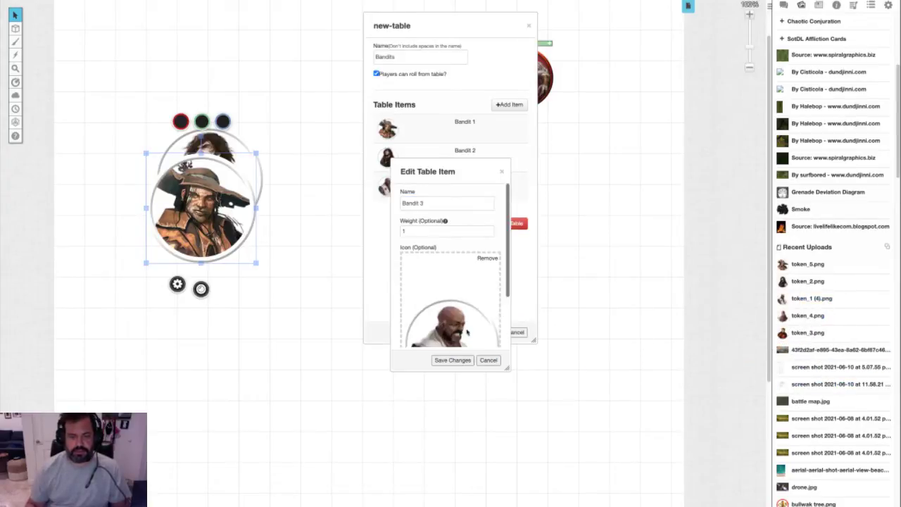
{"action": "left_click", "coordinate": [452, 360]}
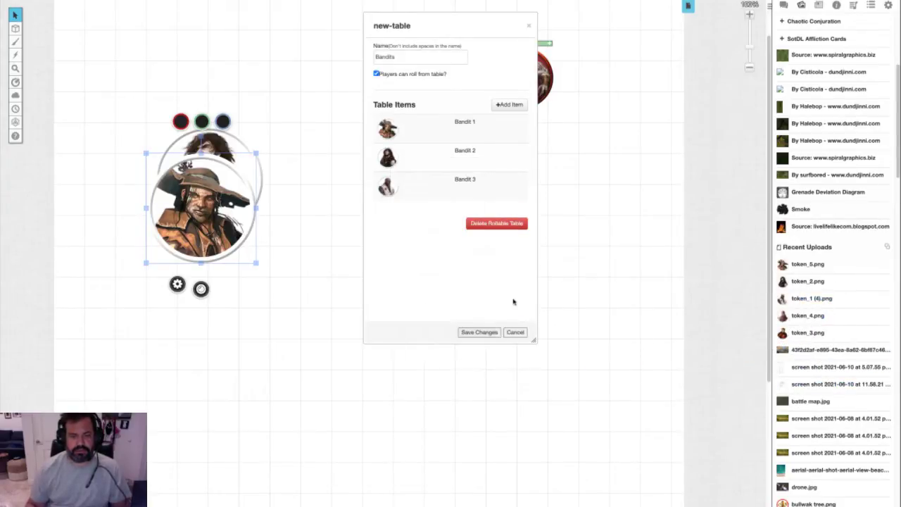
{"action": "left_click", "coordinate": [484, 333]}
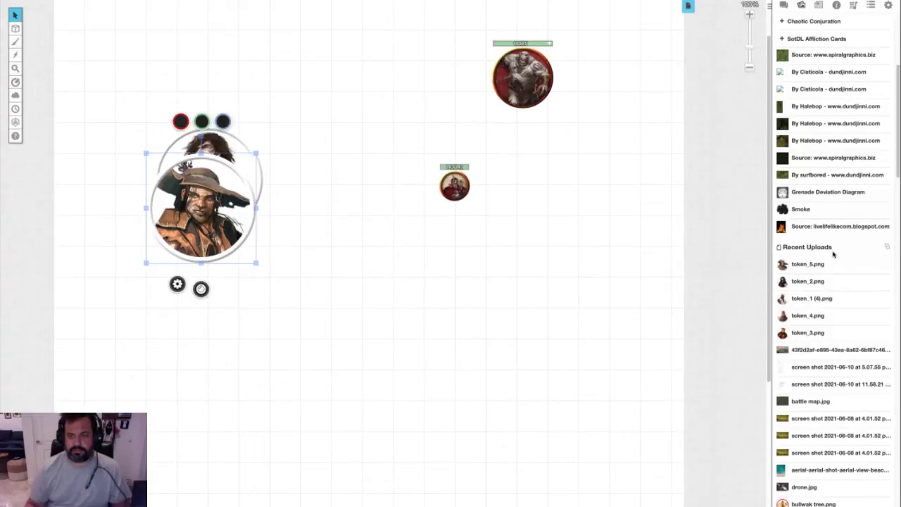
Reopen the Bandits table and add an item named Bandit 4 with token_4.png as its icon, saving the item and the table.
{"action": "left_click", "coordinate": [871, 5]}
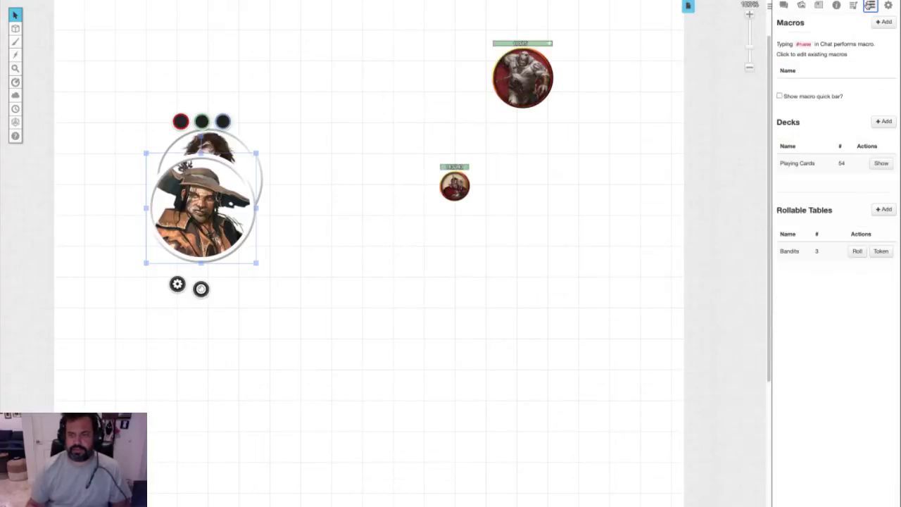
{"action": "left_click", "coordinate": [821, 253]}
{"action": "left_click", "coordinate": [511, 105]}
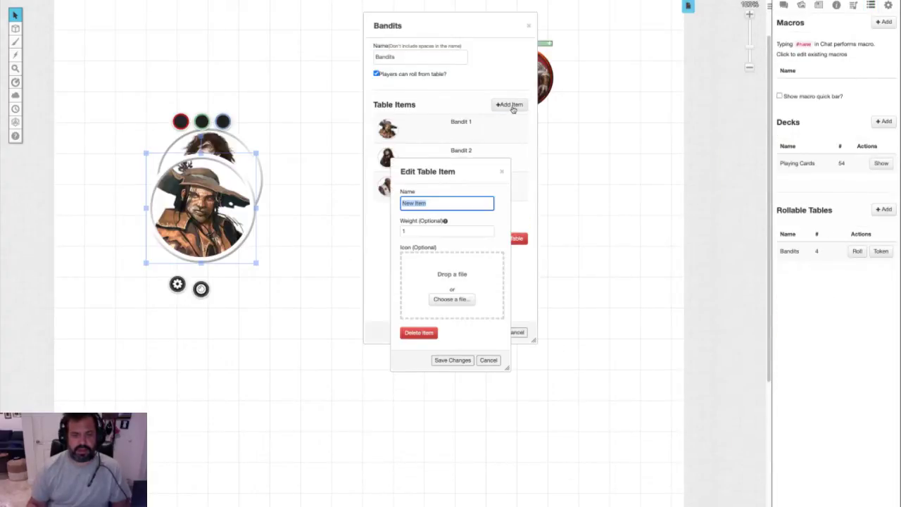
{"action": "left_click", "coordinate": [801, 5]}
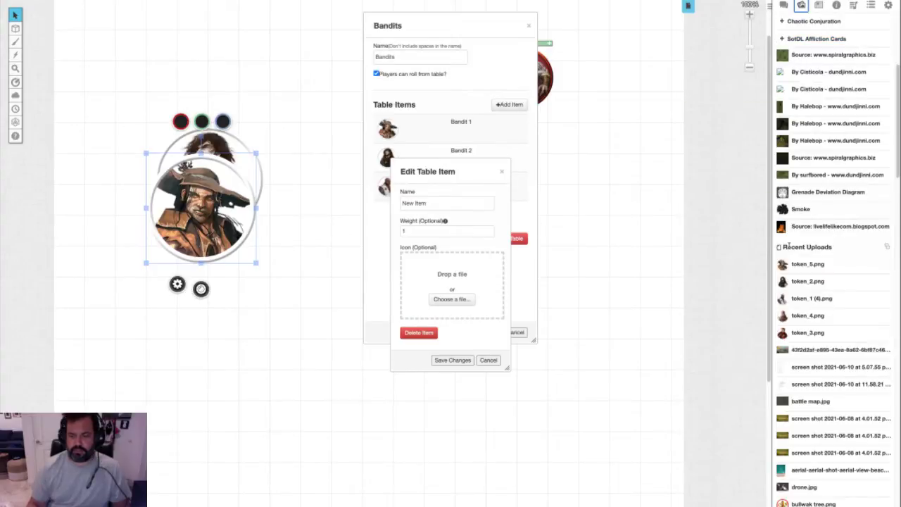
{"action": "left_click_drag", "start_coordinate": [807, 315], "coordinate": [485, 297]}
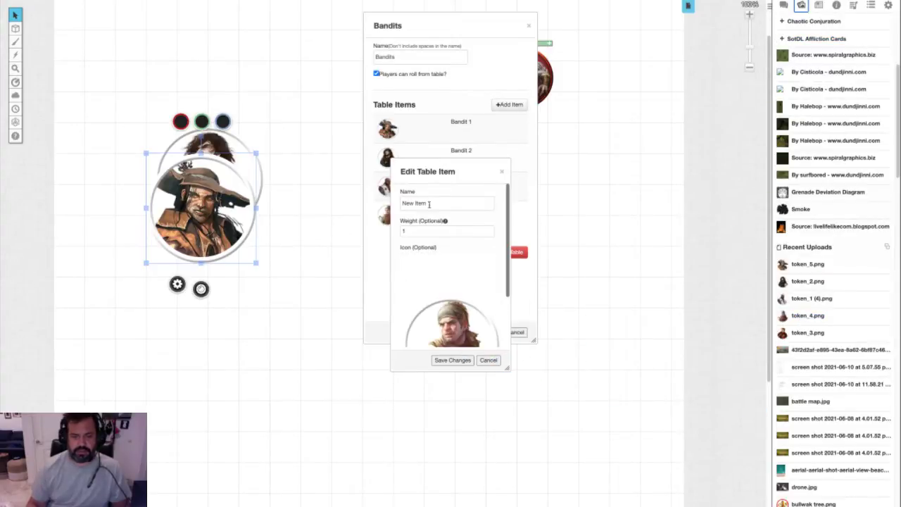
{"action": "left_click_drag", "start_coordinate": [428, 204], "coordinate": [395, 200]}
{"action": "type", "text": "Band"}
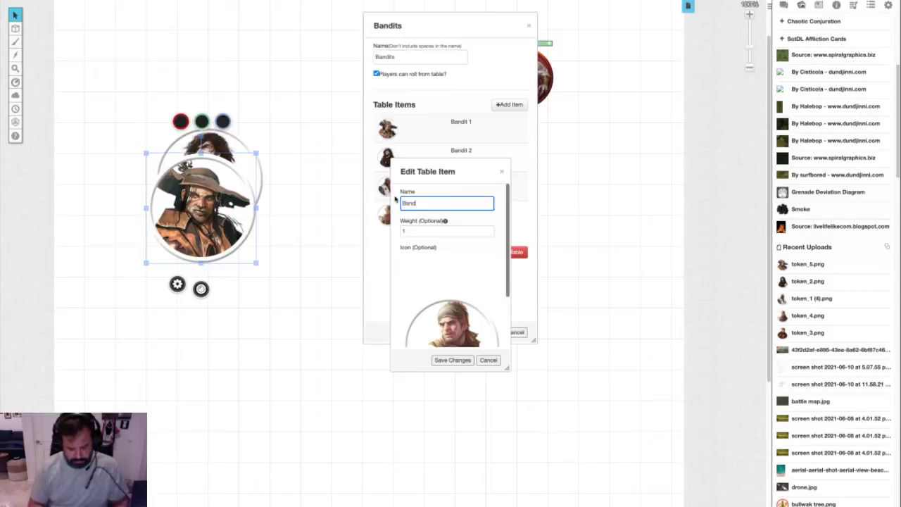
{"action": "type", "text": "it 4"}
{"action": "left_click", "coordinate": [452, 360]}
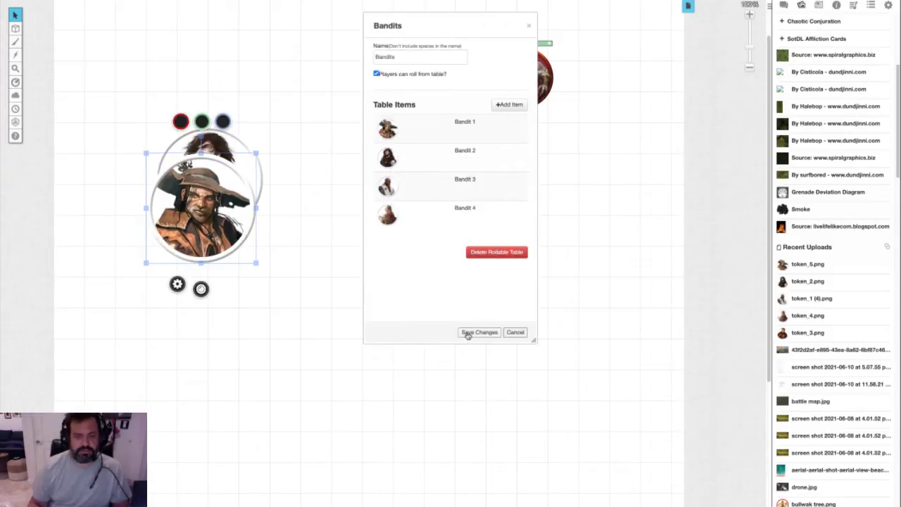
{"action": "left_click", "coordinate": [467, 335]}
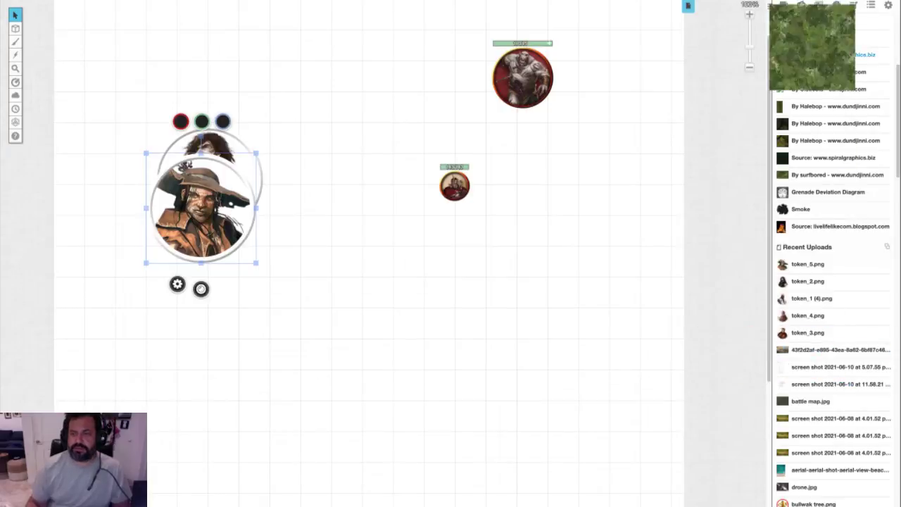
Reopen the Bandits table and add an item named Bandit 5 with token_3.png as its icon, saving the item and the table.
{"action": "left_click", "coordinate": [870, 4]}
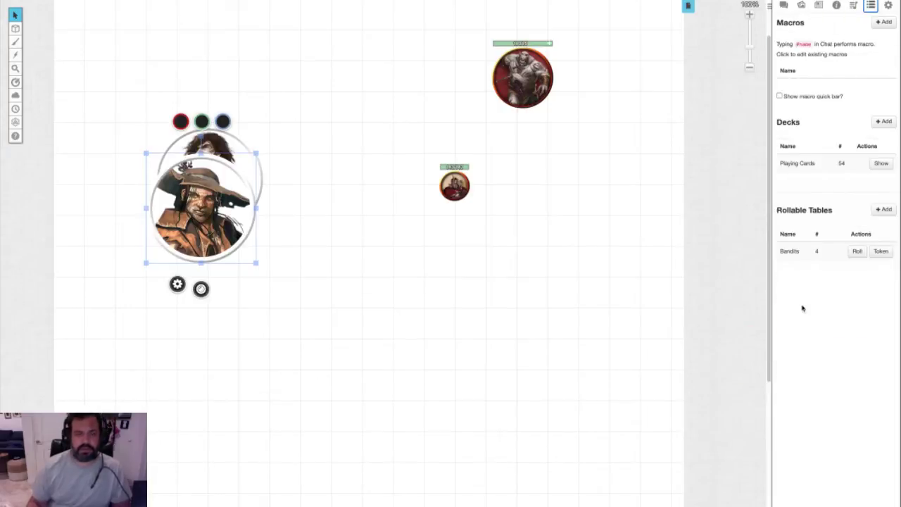
{"action": "left_click", "coordinate": [790, 251]}
{"action": "left_click", "coordinate": [510, 105]}
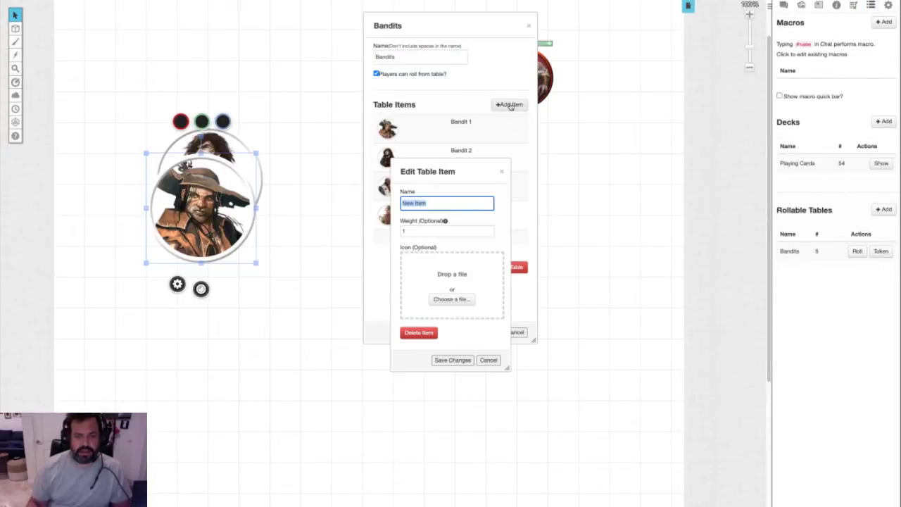
{"action": "left_click", "coordinate": [800, 6]}
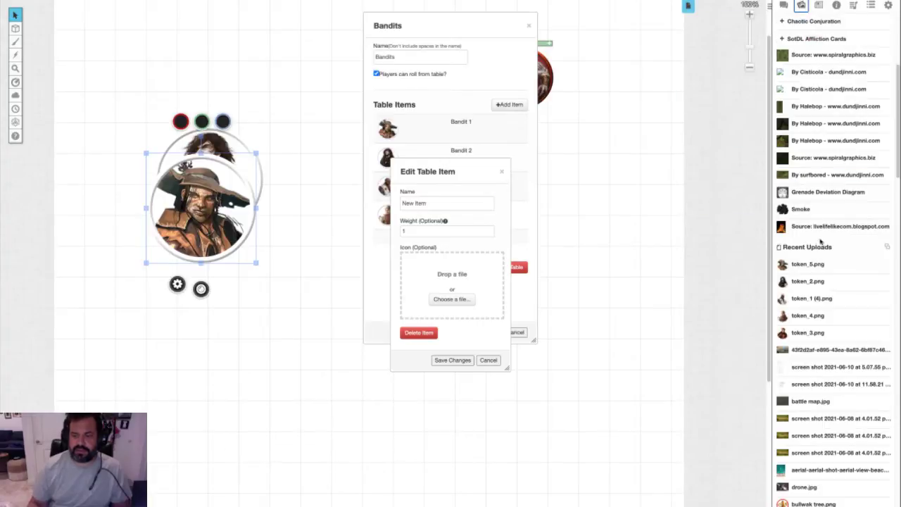
{"action": "left_click_drag", "start_coordinate": [807, 333], "coordinate": [429, 261]}
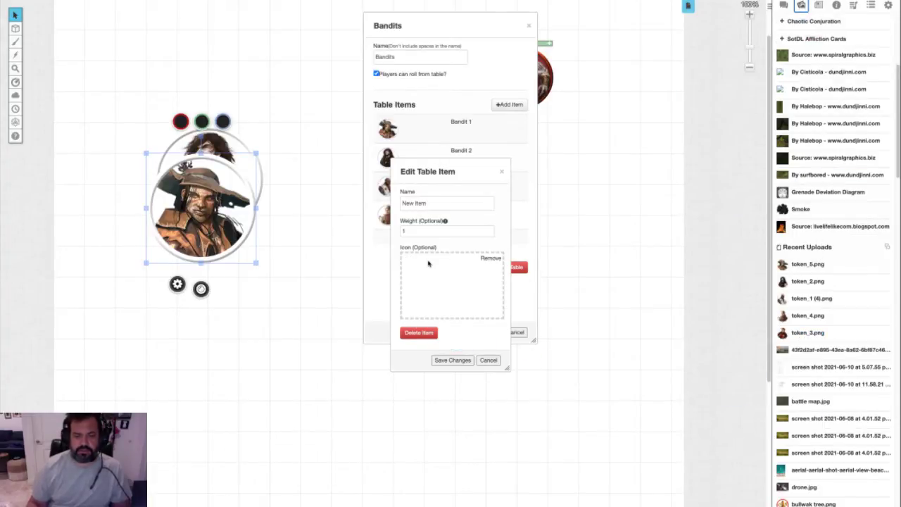
{"action": "left_click_drag", "start_coordinate": [433, 203], "coordinate": [393, 202]}
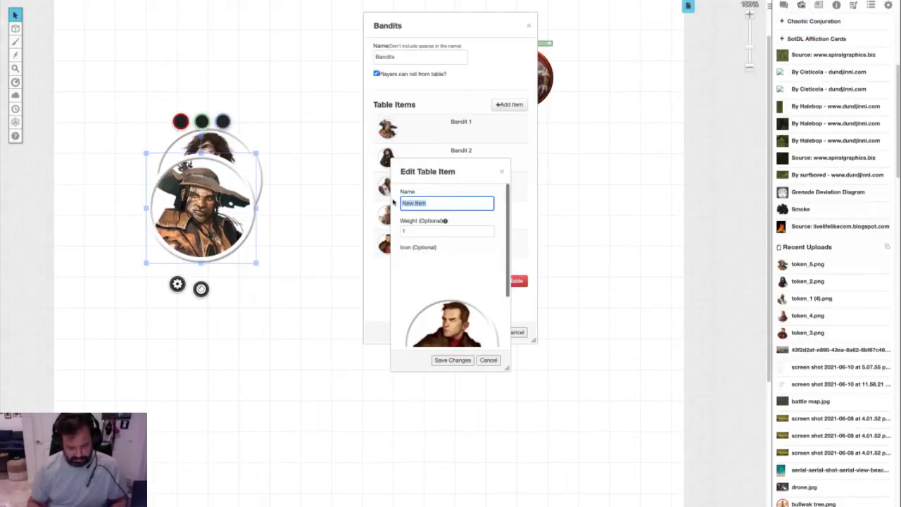
{"action": "type", "text": "Bandit 5"}
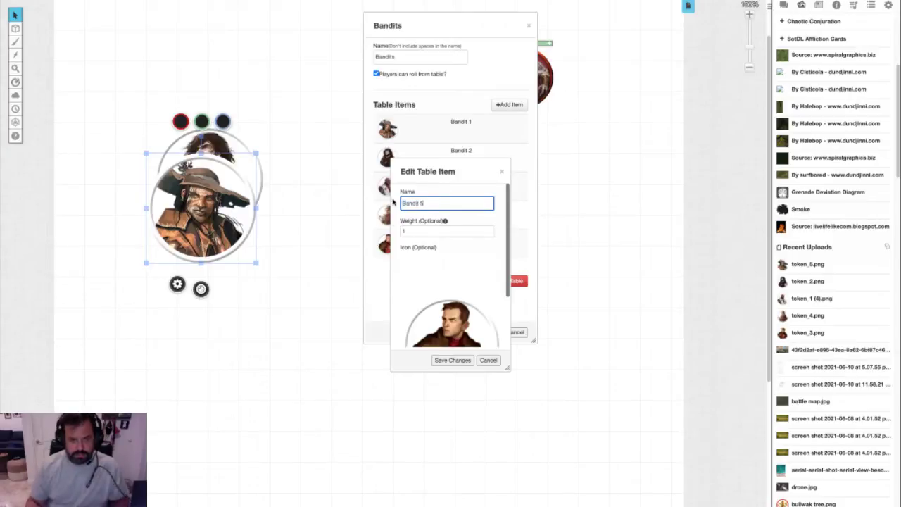
{"action": "left_click", "coordinate": [454, 361]}
{"action": "left_click", "coordinate": [485, 332]}
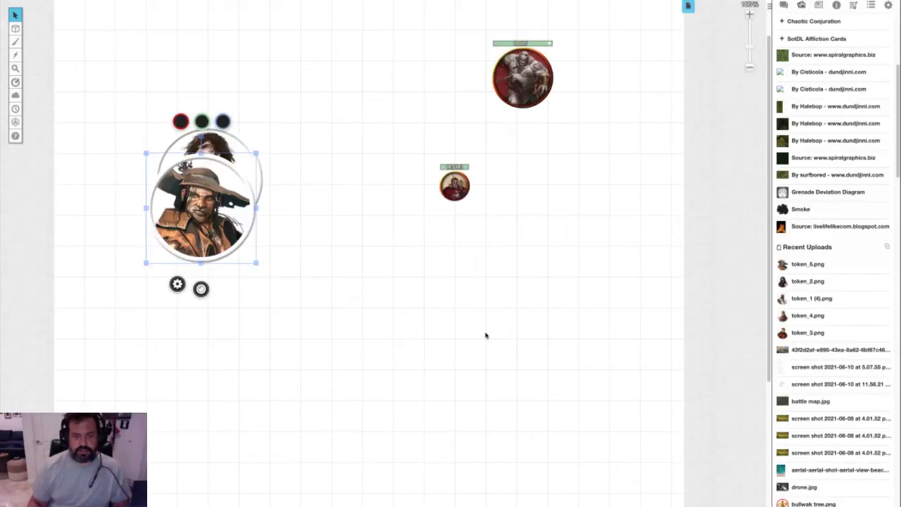
Delete the two large bandit tokens and the two other creature tokens from the map.
{"action": "left_click", "coordinate": [870, 5]}
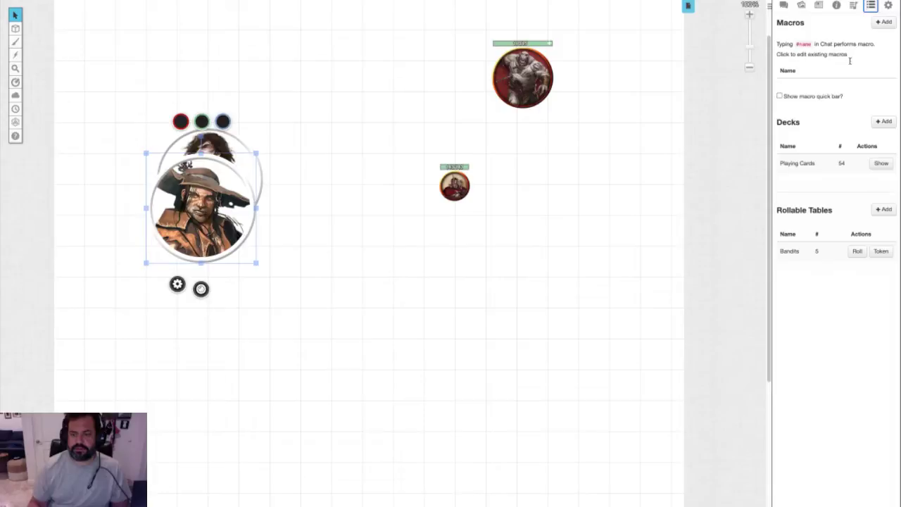
{"action": "left_click_drag", "start_coordinate": [338, 96], "coordinate": [161, 280]}
{"action": "key", "text": "Delete"}
{"action": "left_click_drag", "start_coordinate": [363, 38], "coordinate": [593, 219]}
{"action": "key", "text": "Delete"}
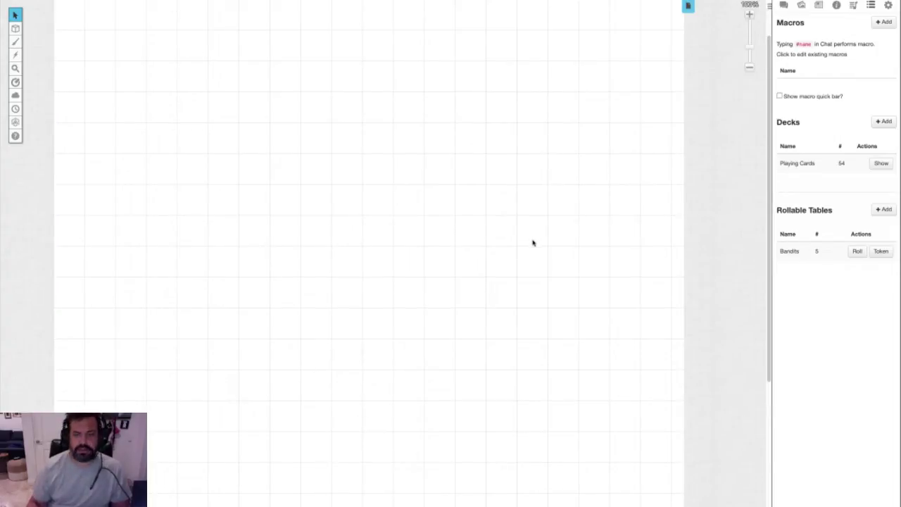
Place a token generated from the Bandits rollable table on the map.
{"action": "left_click", "coordinate": [881, 252]}
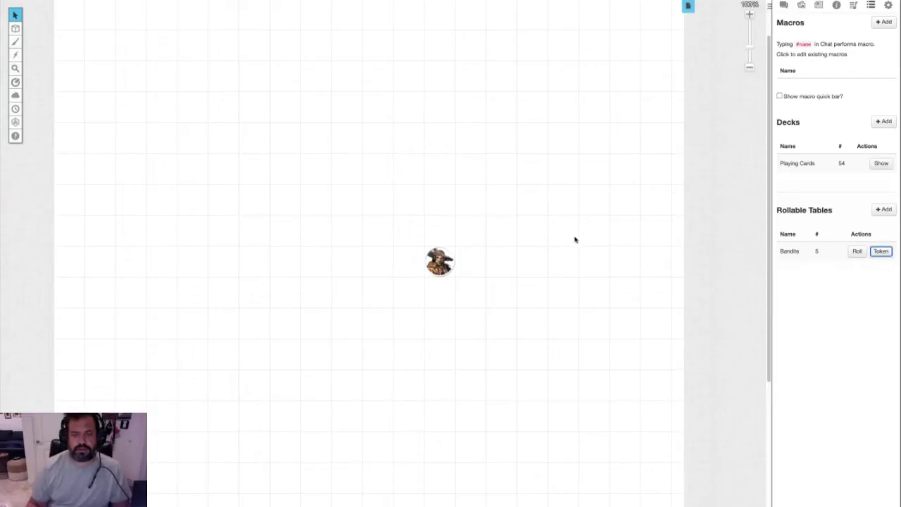
{"action": "left_click", "coordinate": [437, 264]}
{"action": "left_click", "coordinate": [533, 261]}
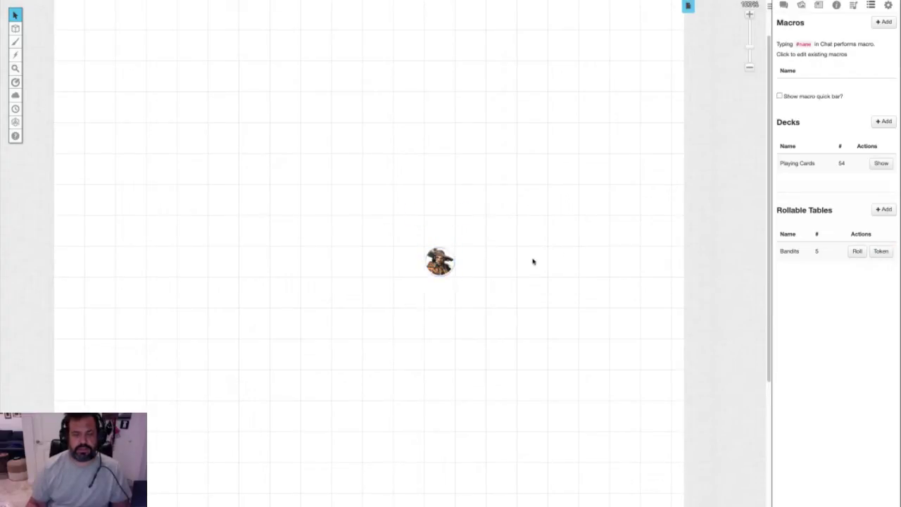
Search the D&D 5th Edition compendium for "bandit" and add the Bandit monster to the map, closing its character sheet.
{"action": "left_click", "coordinate": [818, 6]}
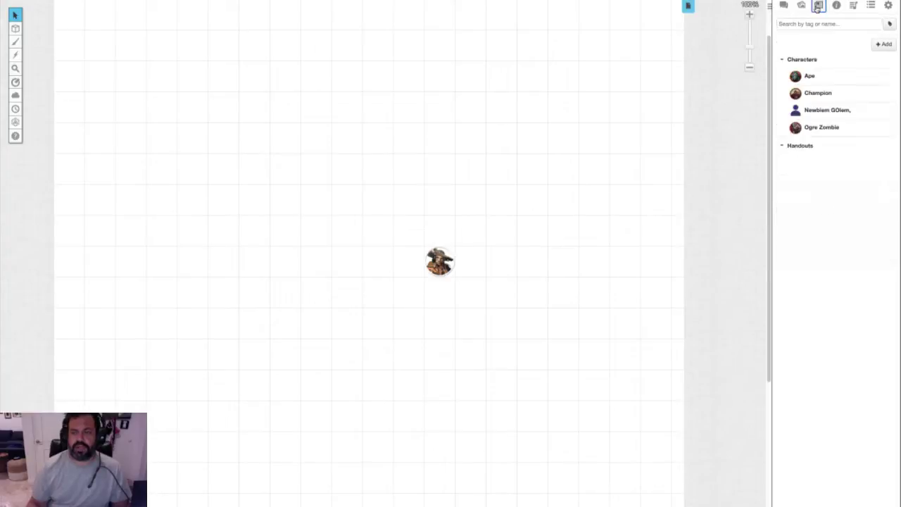
{"action": "left_click", "coordinate": [836, 6]}
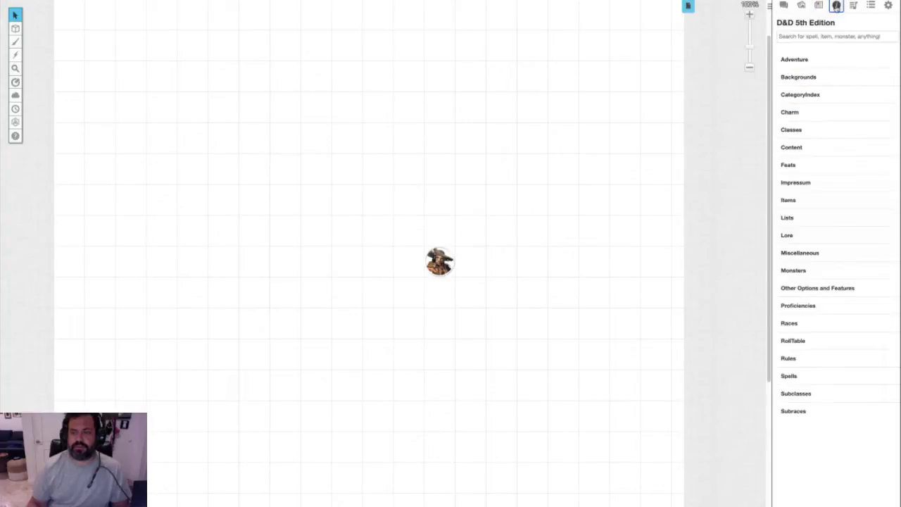
{"action": "left_click", "coordinate": [797, 37]}
{"action": "type", "text": "bard"}
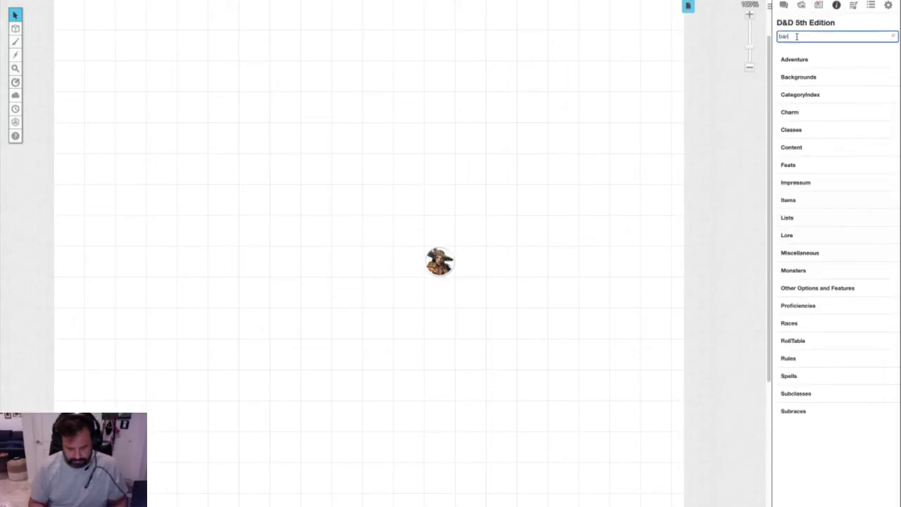
{"action": "type", "text": "dit"}
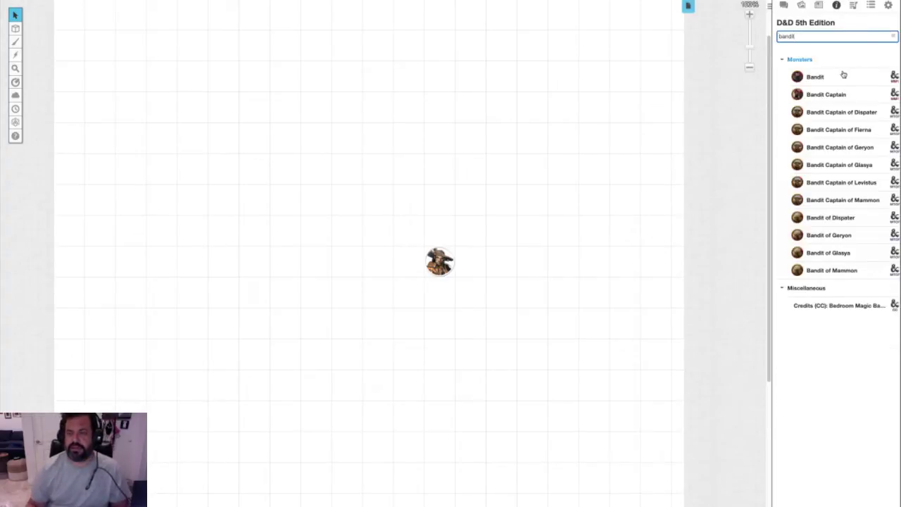
{"action": "left_click", "coordinate": [824, 76]}
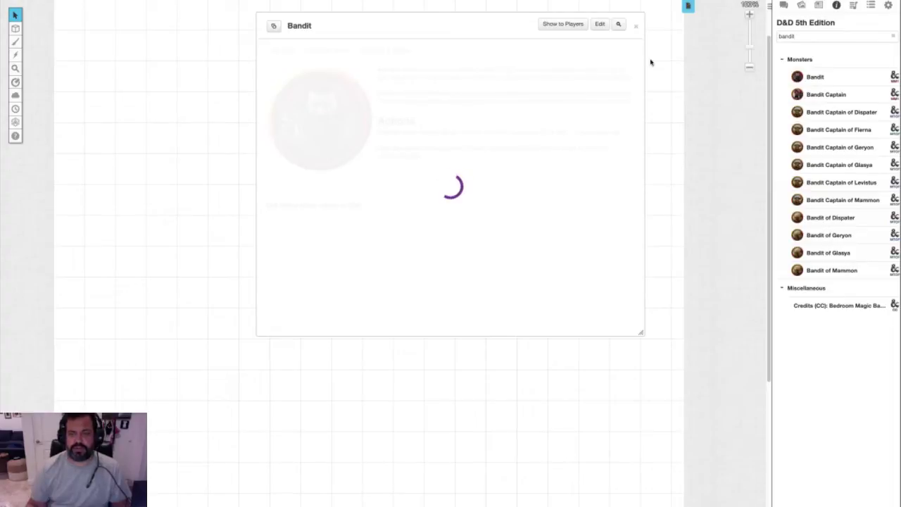
{"action": "left_click", "coordinate": [635, 28]}
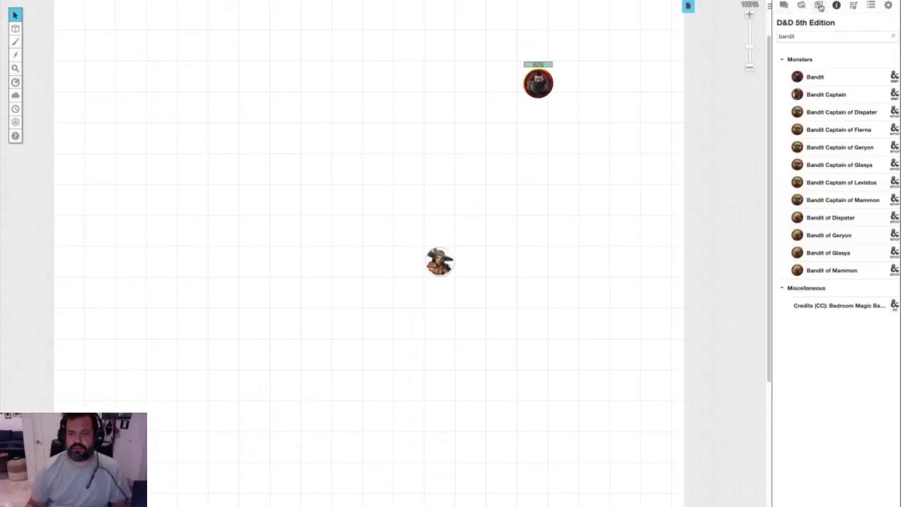
Move the Bandit character's journal entry aside and set the table token to represent the character Bandit, saving the token settings.
{"action": "left_click", "coordinate": [819, 5]}
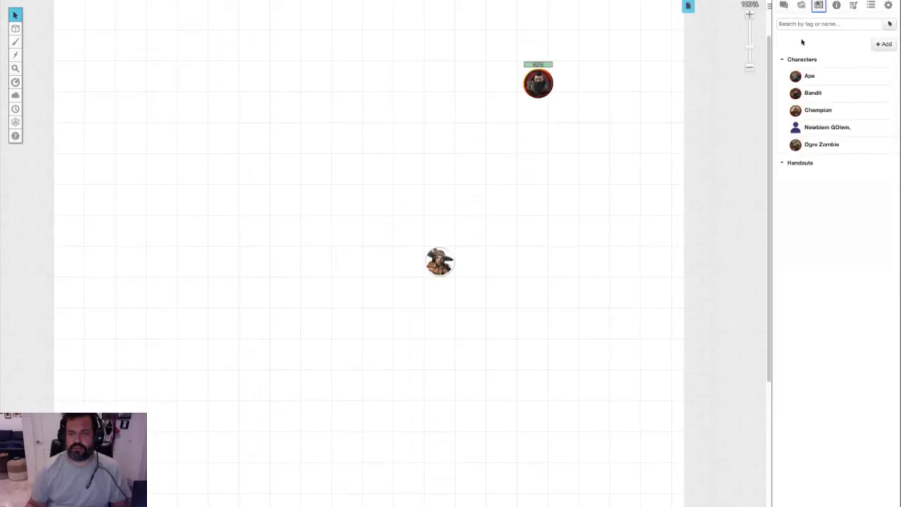
{"action": "left_click", "coordinate": [811, 93]}
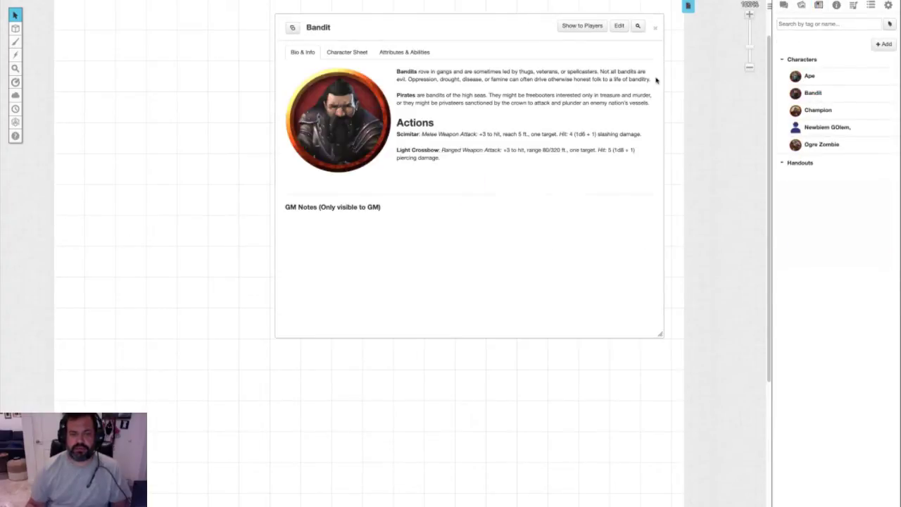
{"action": "left_click_drag", "start_coordinate": [499, 34], "coordinate": [716, 50]}
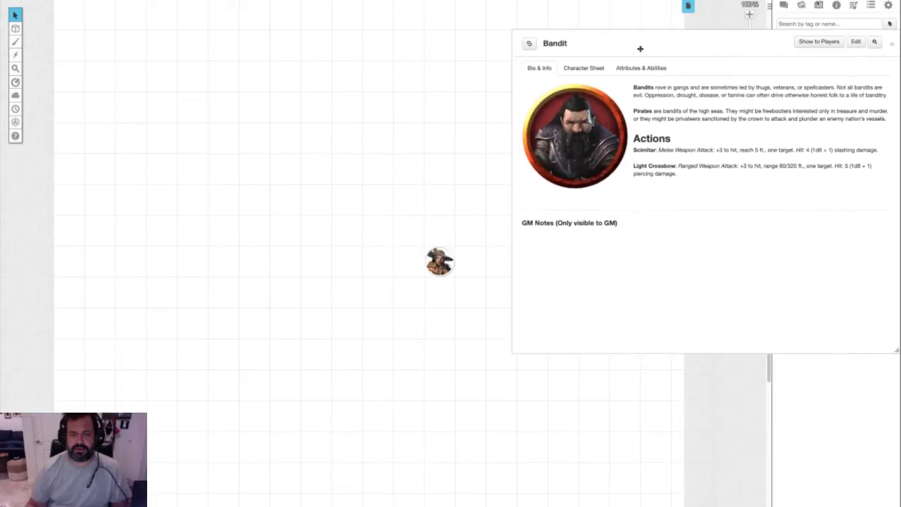
{"action": "left_click", "coordinate": [437, 261]}
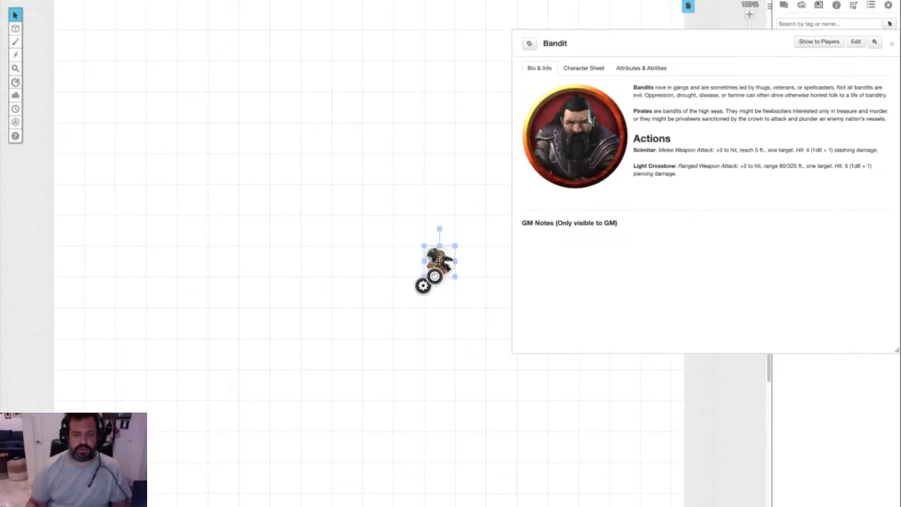
{"action": "double_click", "coordinate": [437, 261]}
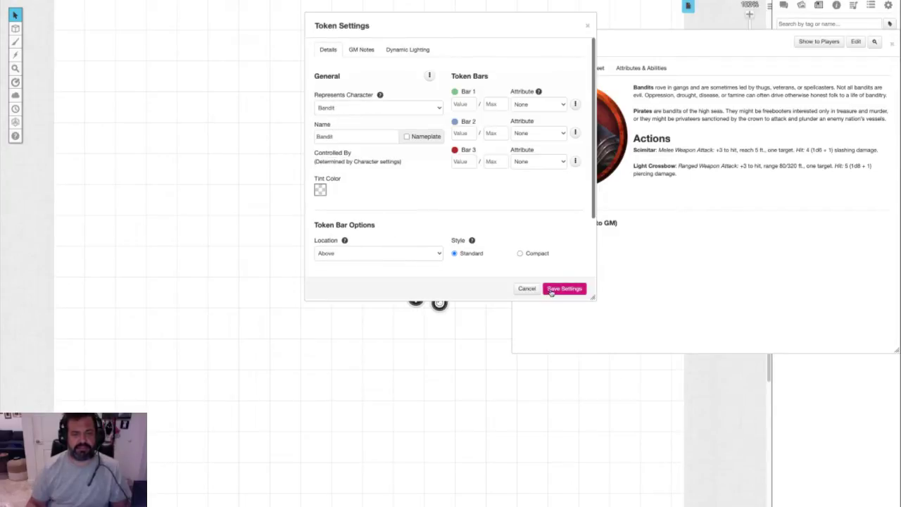
{"action": "left_click", "coordinate": [577, 290]}
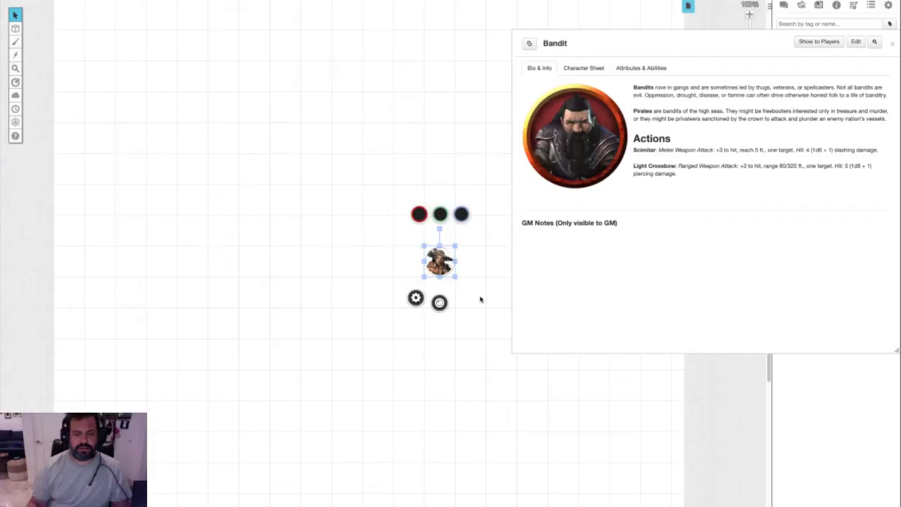
Reopen the table token's settings to check which character it represents, and close them with a save.
{"action": "left_click", "coordinate": [472, 292]}
{"action": "left_click", "coordinate": [439, 262]}
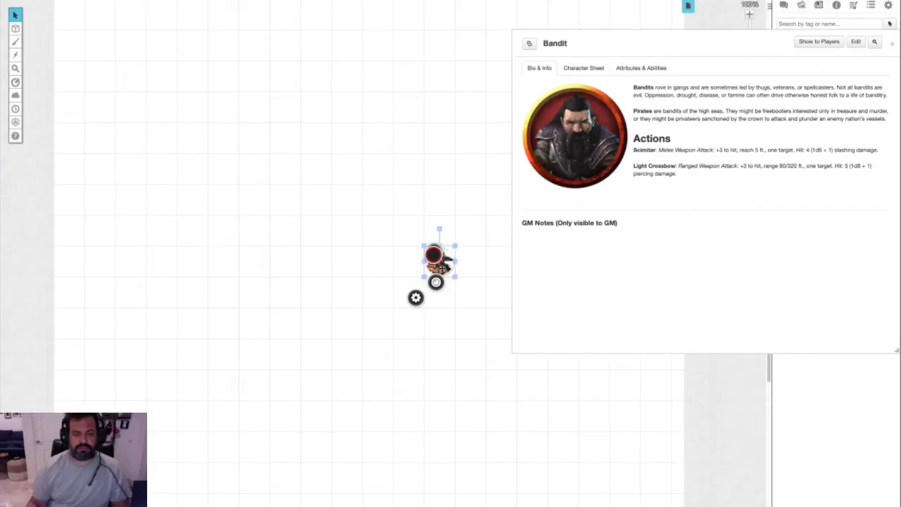
{"action": "left_click", "coordinate": [416, 298]}
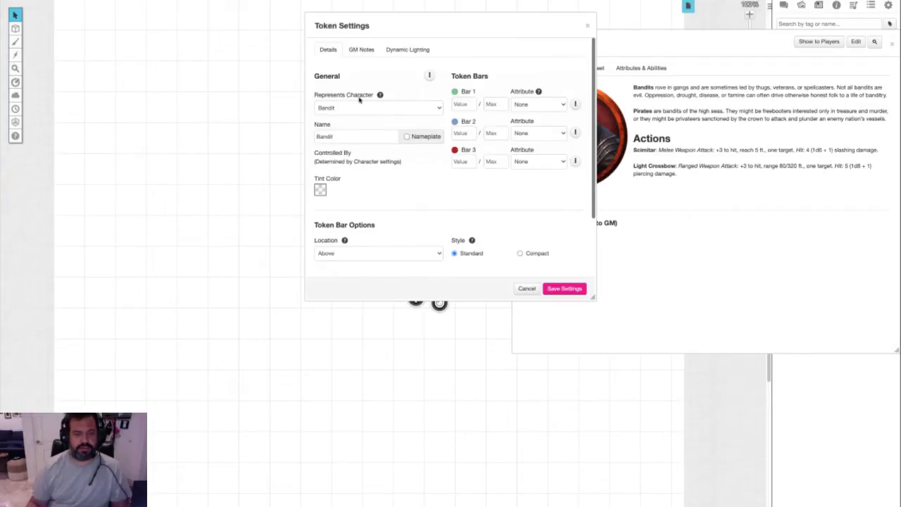
{"action": "left_click", "coordinate": [565, 289]}
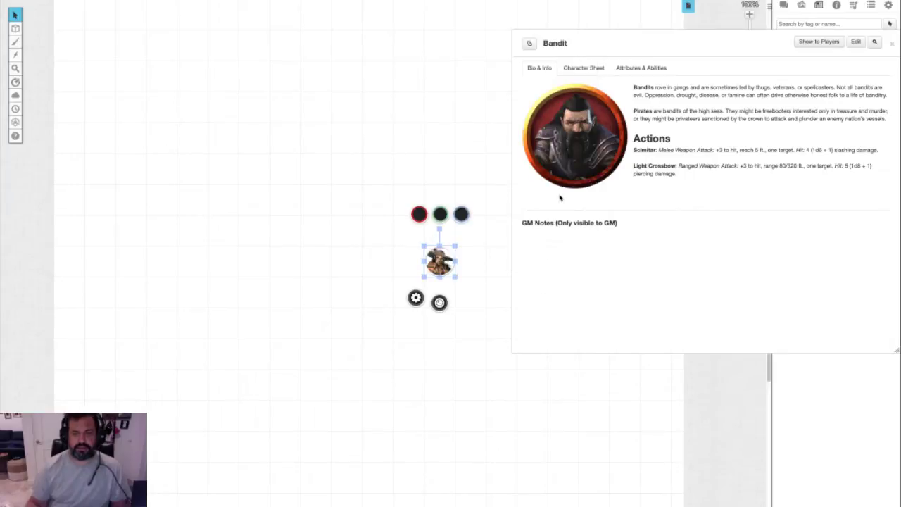
Replace the Bandit character's default token with the selected table token, save the character and close its sheet.
{"action": "left_click", "coordinate": [855, 43]}
{"action": "left_click_drag", "start_coordinate": [517, 37], "coordinate": [779, 34]}
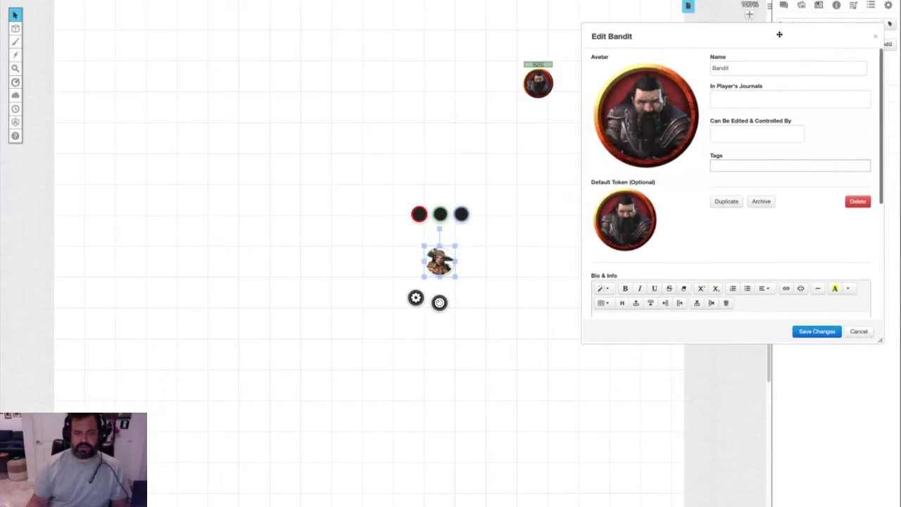
{"action": "left_click", "coordinate": [651, 196]}
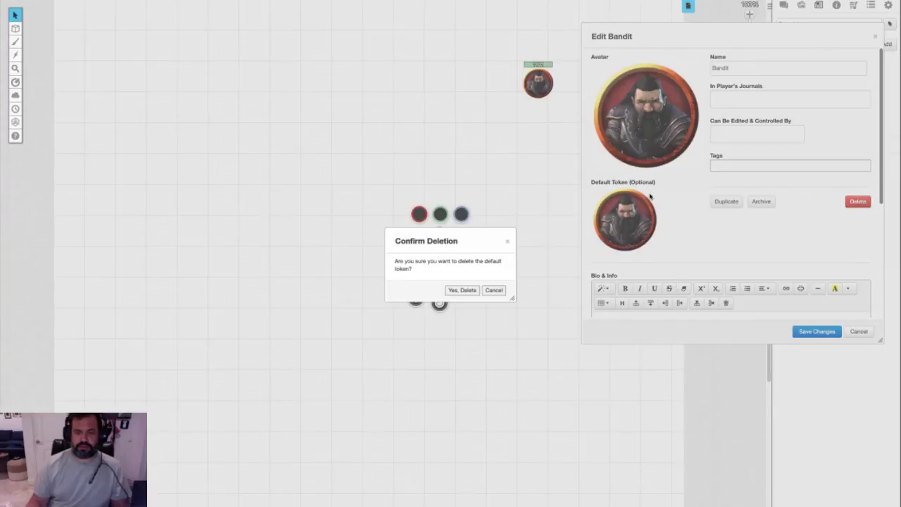
{"action": "left_click", "coordinate": [459, 291]}
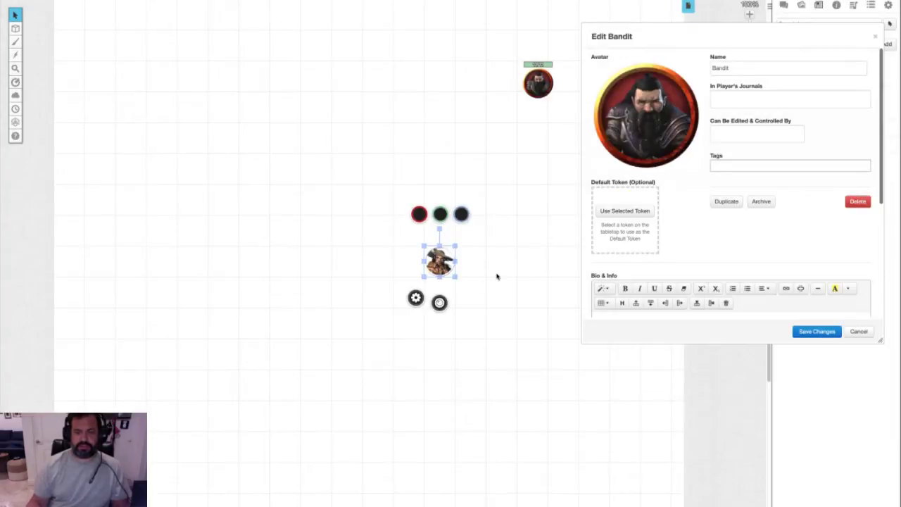
{"action": "left_click", "coordinate": [482, 298]}
{"action": "left_click", "coordinate": [439, 261]}
{"action": "left_click", "coordinate": [619, 211]}
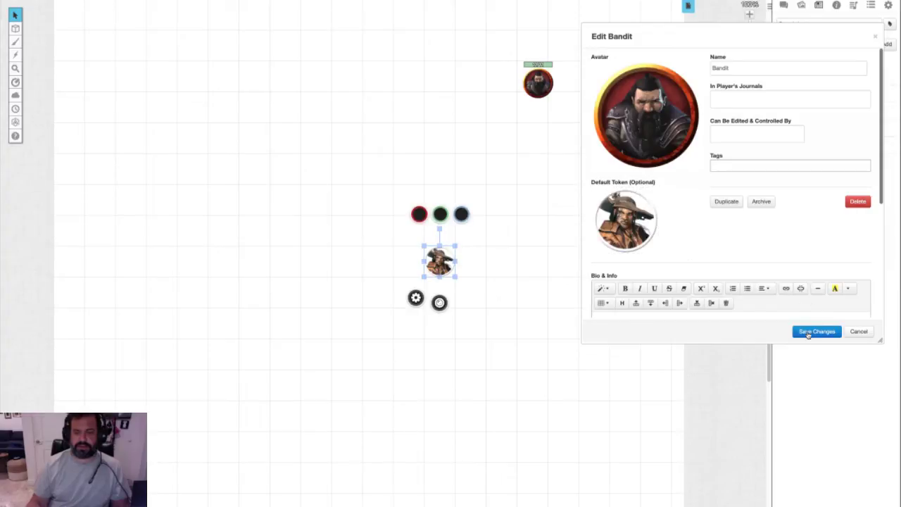
{"action": "left_click", "coordinate": [807, 332]}
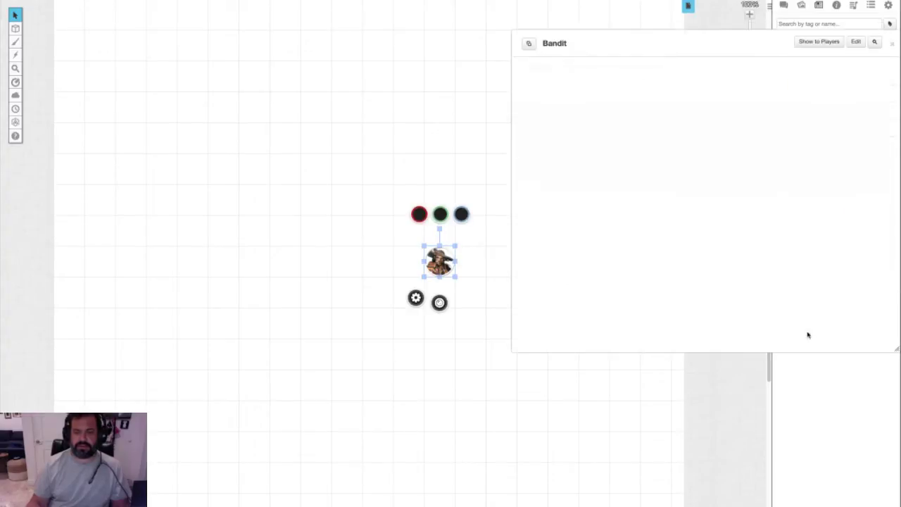
{"action": "left_click", "coordinate": [892, 45]}
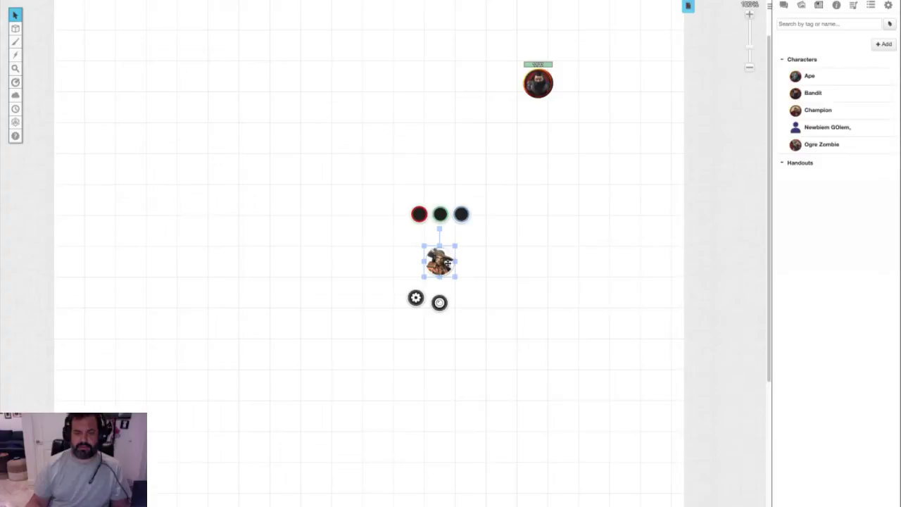
Delete the original table token from the map and place a new Bandit token from the journal.
{"action": "key", "text": "Delete"}
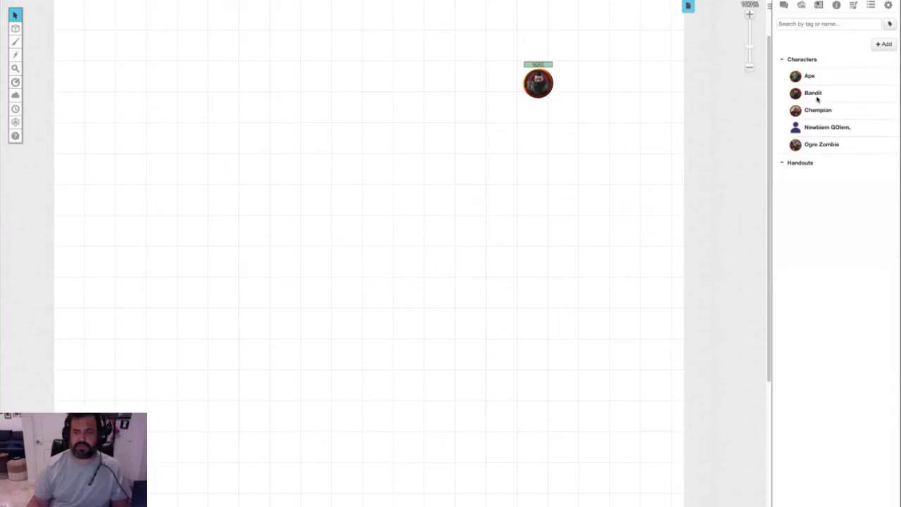
{"action": "left_click_drag", "start_coordinate": [815, 96], "coordinate": [409, 200]}
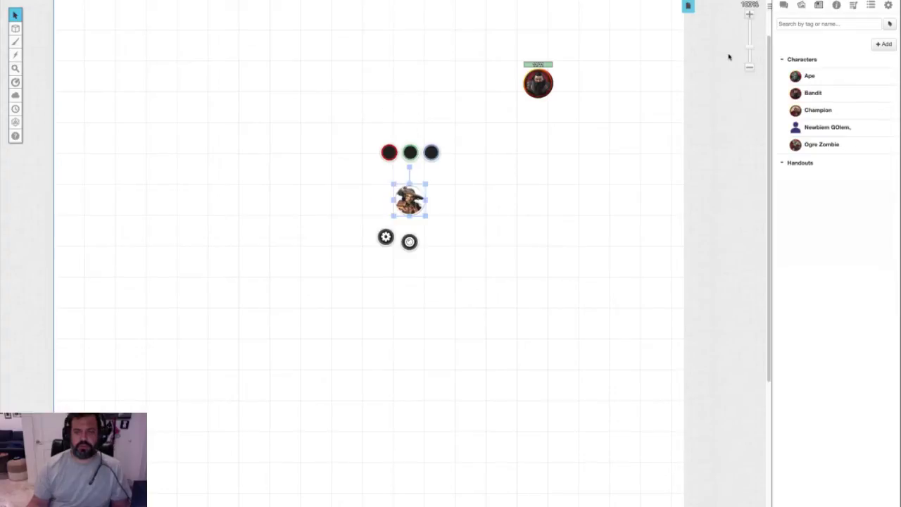
{"action": "scroll", "coordinate": [750, 49], "scroll_direction": "up", "scroll_amount": 3}
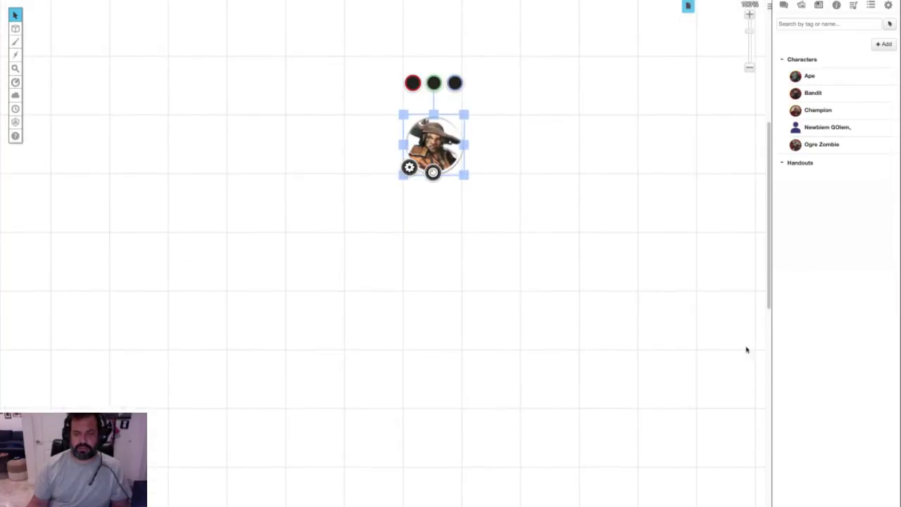
Place another Bandit token from the journal above the first one and choose its long-haired, dark-cloaked bandit side.
{"action": "left_click_drag", "start_coordinate": [771, 298], "coordinate": [766, 245]}
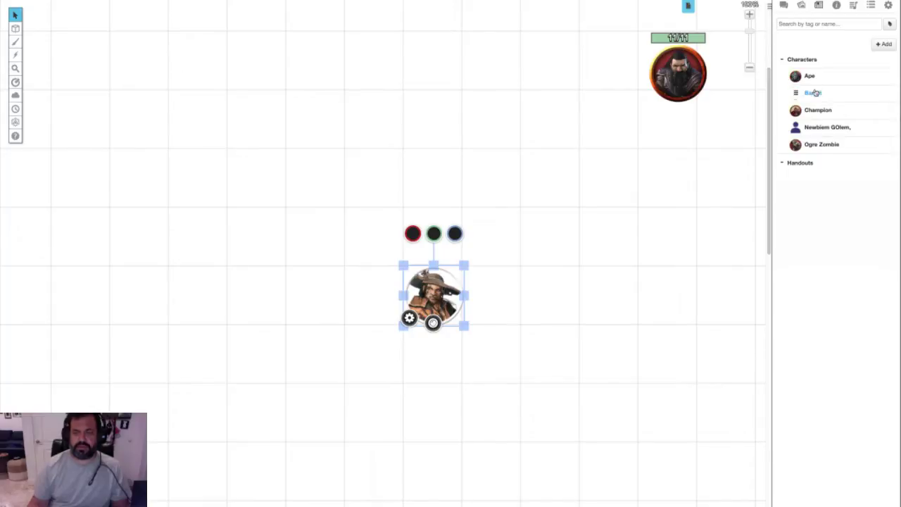
{"action": "left_click_drag", "start_coordinate": [791, 100], "coordinate": [421, 152]}
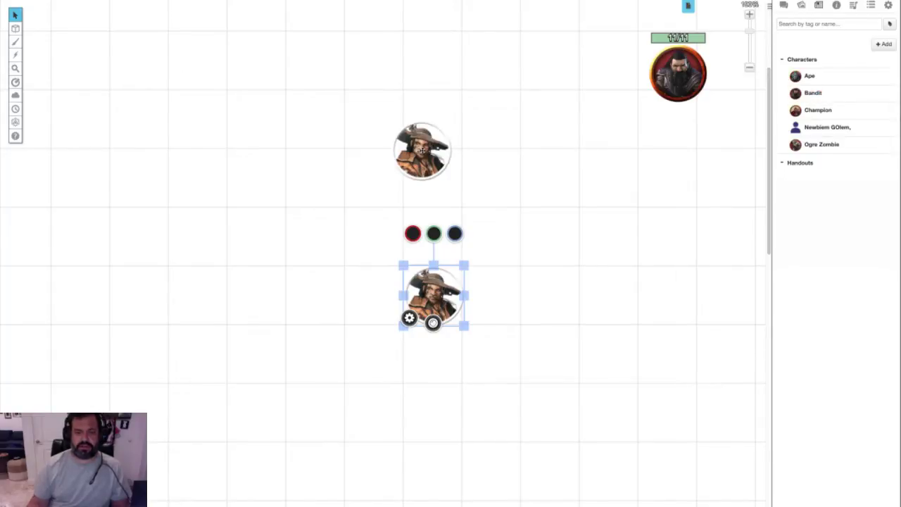
{"action": "right_click", "coordinate": [431, 169]}
{"action": "mouse_move", "coordinate": [453, 163]}
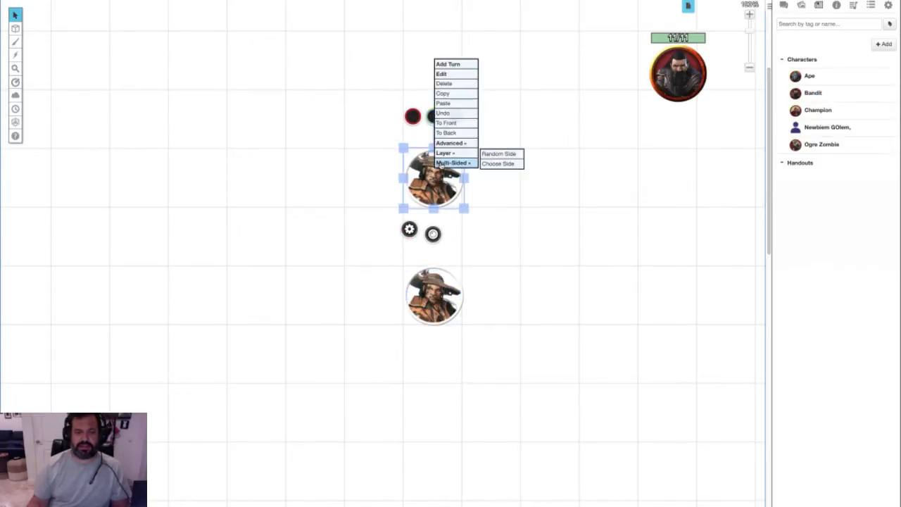
{"action": "left_click", "coordinate": [496, 163]}
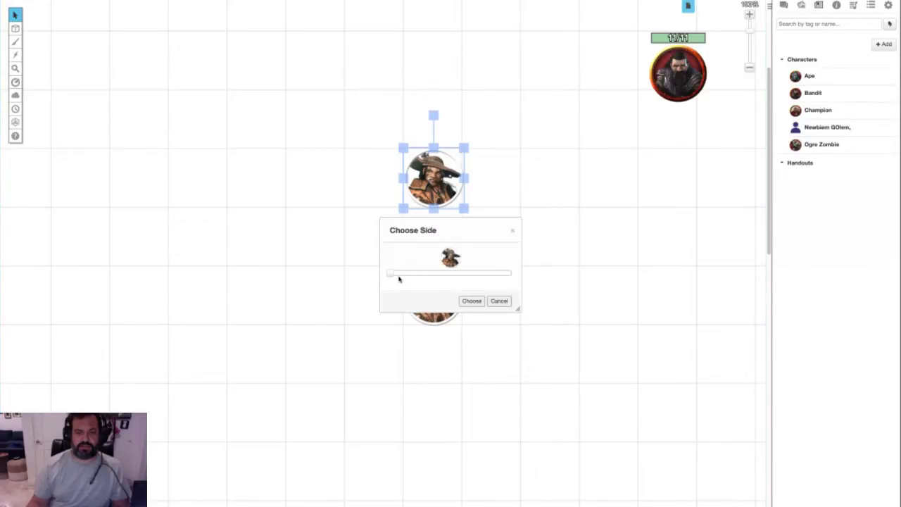
{"action": "left_click_drag", "start_coordinate": [393, 275], "coordinate": [416, 275]}
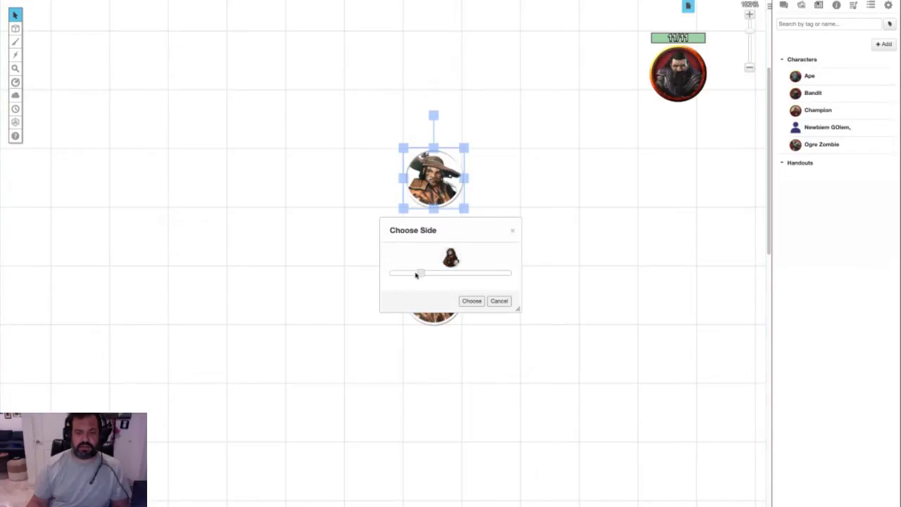
{"action": "left_click", "coordinate": [476, 302]}
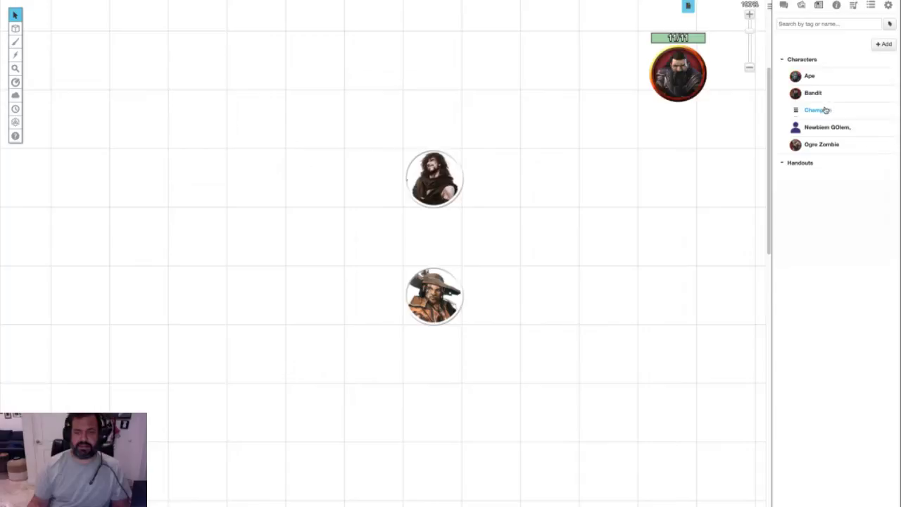
Place a third Bandit token east of the other two and choose its bald bandit side with the white vest.
{"action": "left_click_drag", "start_coordinate": [819, 92], "coordinate": [611, 216]}
{"action": "right_click", "coordinate": [611, 216]}
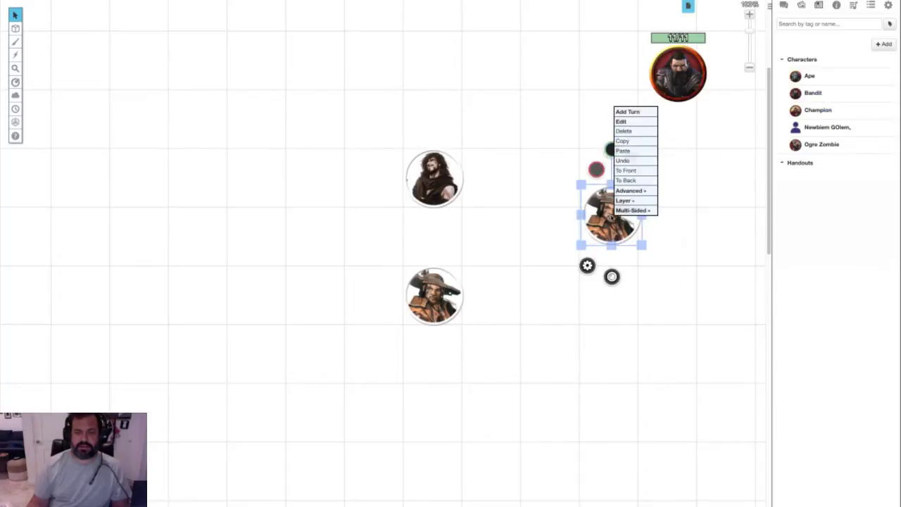
{"action": "mouse_move", "coordinate": [633, 210]}
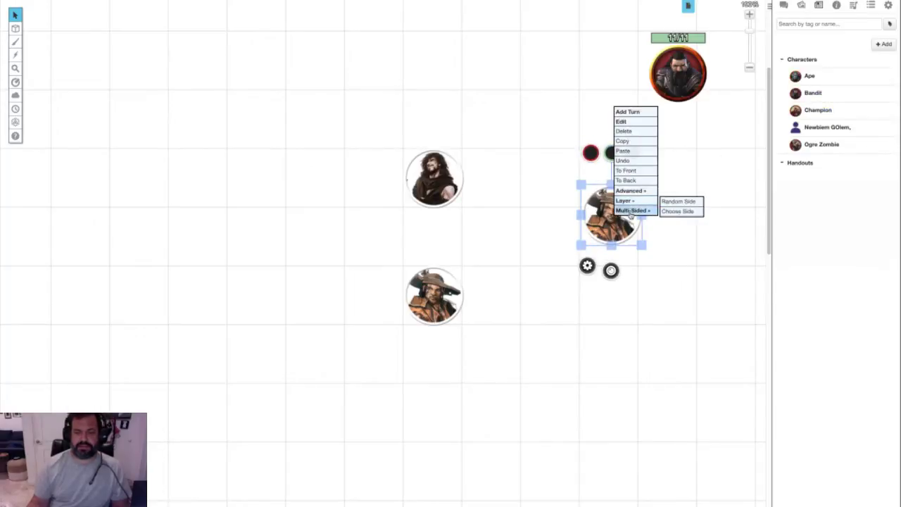
{"action": "left_click", "coordinate": [672, 211]}
{"action": "left_click_drag", "start_coordinate": [406, 274], "coordinate": [438, 277]}
{"action": "left_click", "coordinate": [472, 300]}
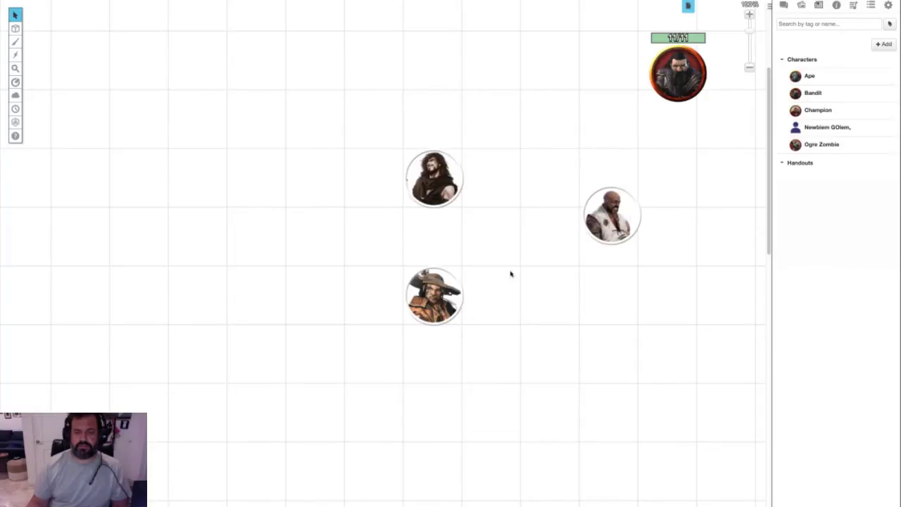
Place a fourth Bandit token on the map and choose its side with the headscarf and red scarf.
{"action": "left_click_drag", "start_coordinate": [817, 94], "coordinate": [526, 96]}
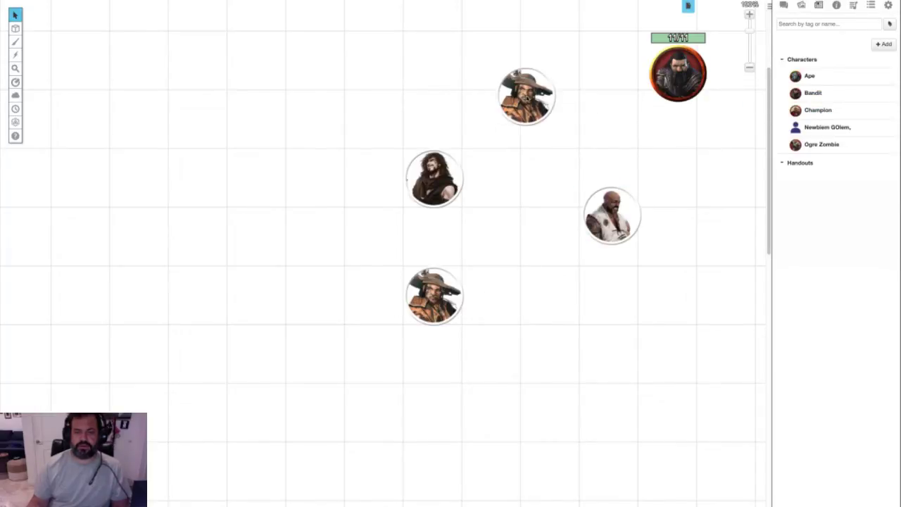
{"action": "right_click", "coordinate": [532, 97]}
{"action": "mouse_move", "coordinate": [549, 91]}
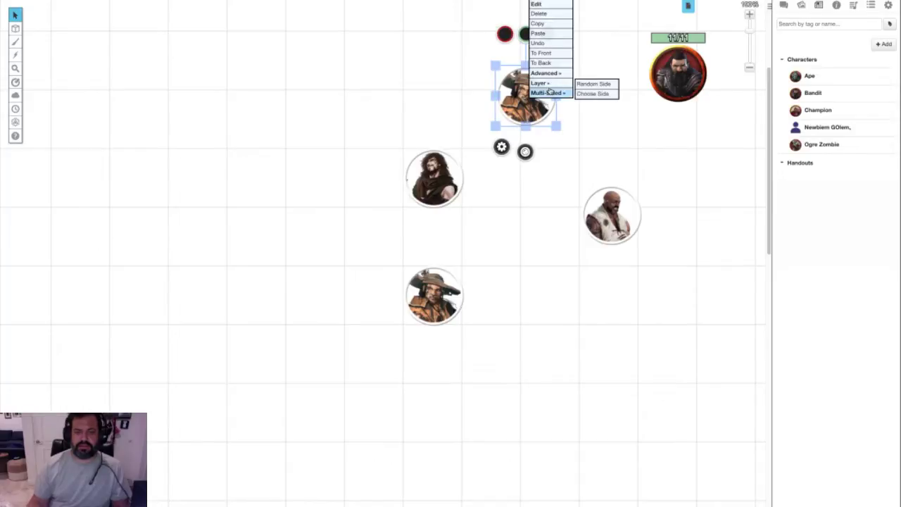
{"action": "left_click", "coordinate": [592, 93]}
{"action": "left_click_drag", "start_coordinate": [392, 273], "coordinate": [479, 275]}
{"action": "left_click", "coordinate": [477, 302]}
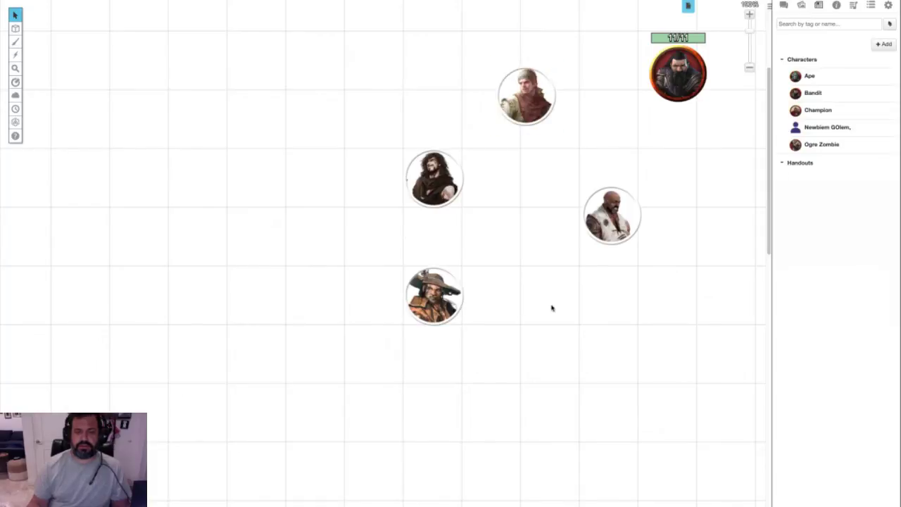
Place a fifth Bandit token in the northwest of the group and choose its last side, the man in red with a brown coat.
{"action": "left_click_drag", "start_coordinate": [813, 93], "coordinate": [368, 101]}
{"action": "left_click", "coordinate": [367, 100]}
{"action": "right_click", "coordinate": [368, 101]}
{"action": "mouse_move", "coordinate": [387, 97]}
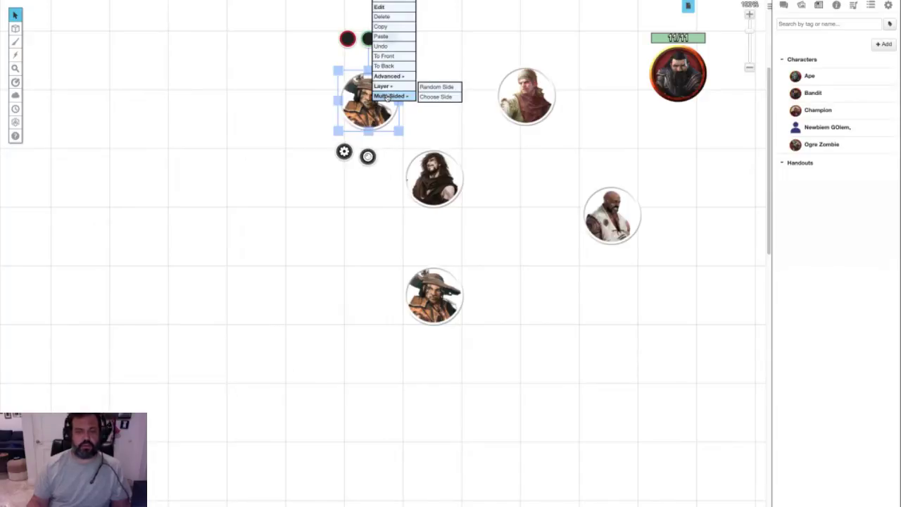
{"action": "left_click", "coordinate": [436, 97]}
{"action": "left_click_drag", "start_coordinate": [390, 274], "coordinate": [512, 273]}
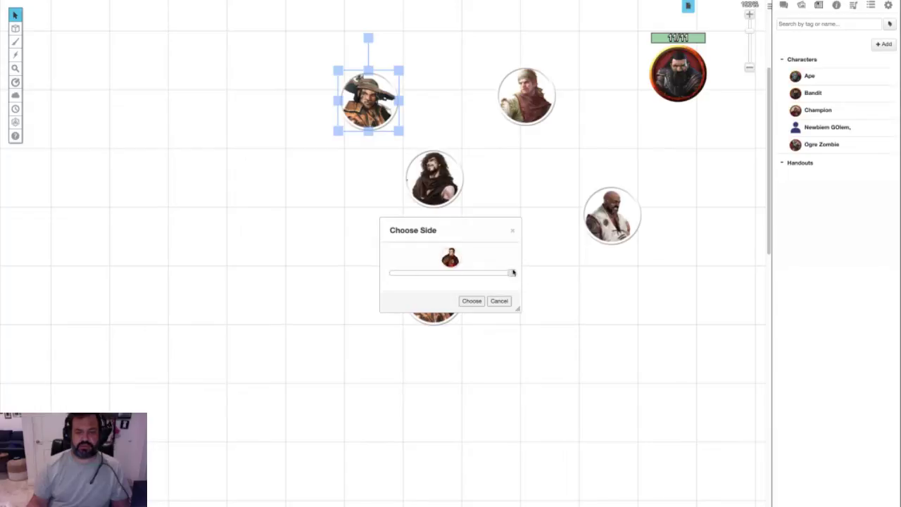
{"action": "left_click", "coordinate": [472, 301]}
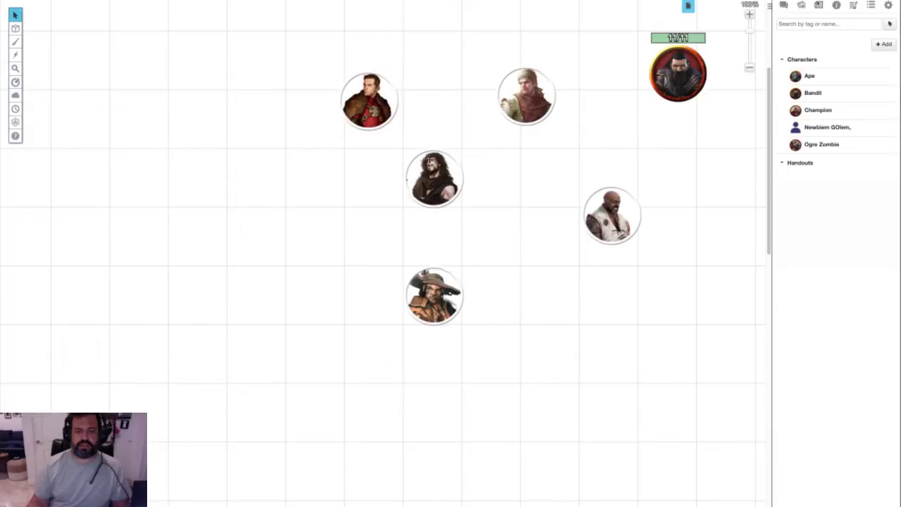
Arrange the five Bandit tokens in two adjacent rows on the grid, two above three.
{"action": "left_click_drag", "start_coordinate": [380, 113], "coordinate": [445, 73]}
{"action": "left_click_drag", "start_coordinate": [429, 168], "coordinate": [364, 113]}
{"action": "left_click_drag", "start_coordinate": [611, 215], "coordinate": [415, 211]}
{"action": "left_click_drag", "start_coordinate": [433, 296], "coordinate": [551, 237]}
{"action": "left_click", "coordinate": [353, 265]}
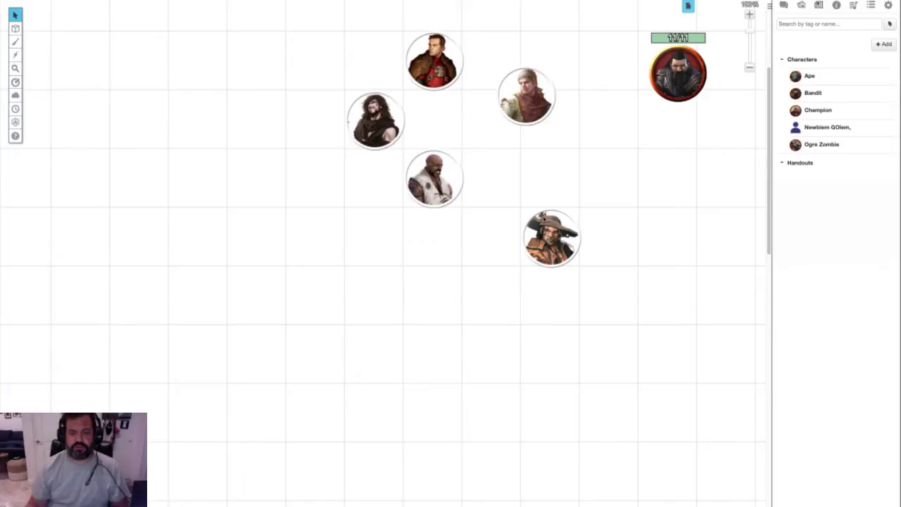
{"action": "left_click_drag", "start_coordinate": [545, 222], "coordinate": [551, 180]}
{"action": "key", "text": "ctrl+v"}
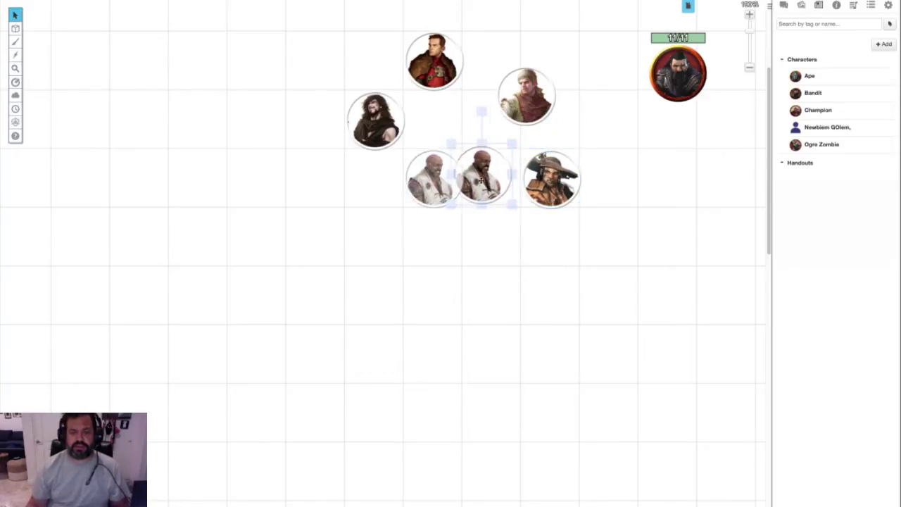
{"action": "left_click_drag", "start_coordinate": [481, 181], "coordinate": [489, 177]}
{"action": "left_click_drag", "start_coordinate": [374, 120], "coordinate": [433, 180]}
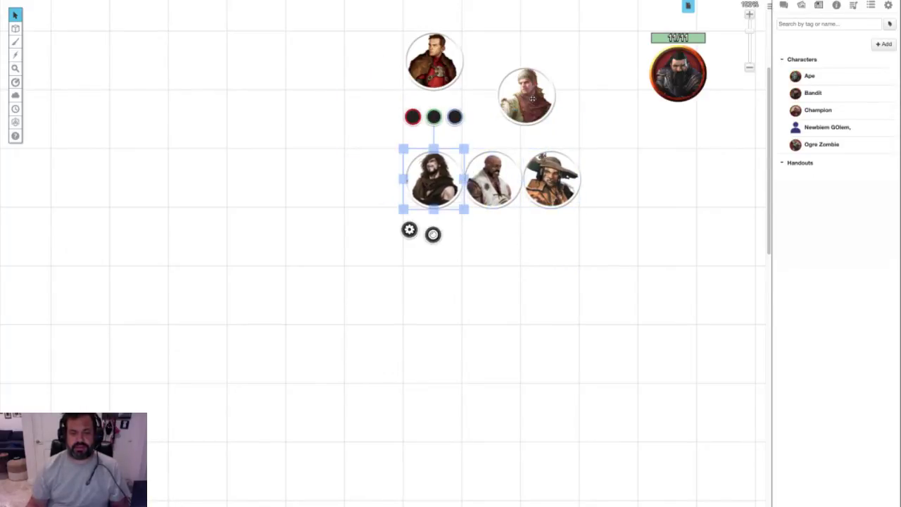
{"action": "left_click_drag", "start_coordinate": [533, 98], "coordinate": [494, 118]}
{"action": "left_click_drag", "start_coordinate": [427, 61], "coordinate": [427, 120]}
{"action": "left_click", "coordinate": [232, 212]}
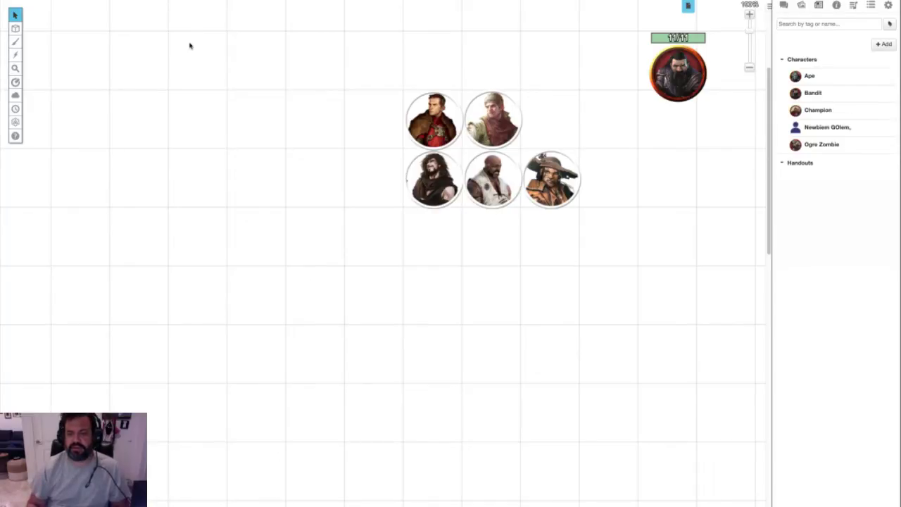
Show the rollable tables list and delete the five Bandit tokens from the map.
{"action": "left_click", "coordinate": [870, 5]}
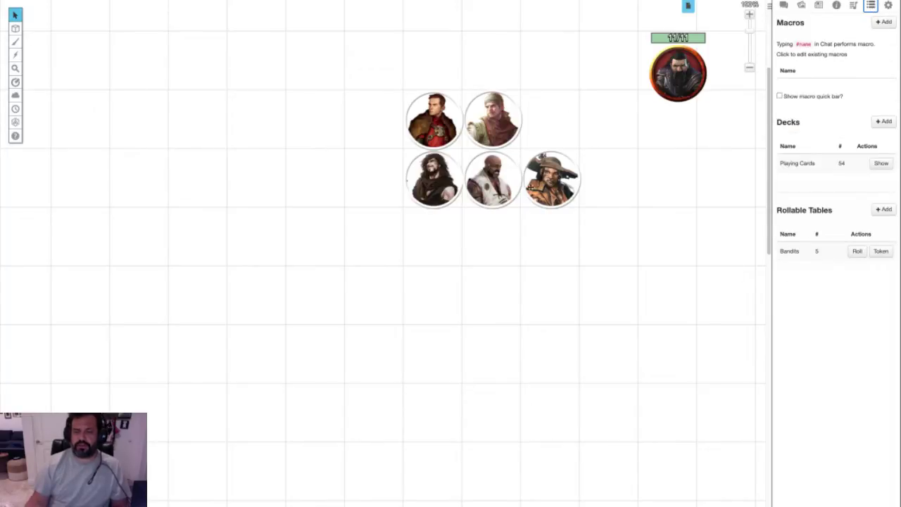
{"action": "left_click_drag", "start_coordinate": [329, 215], "coordinate": [316, 202]}
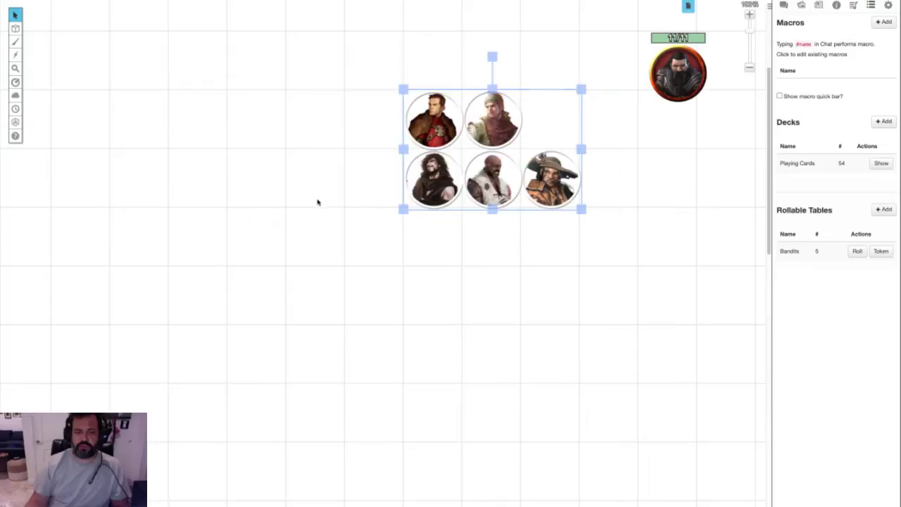
{"action": "key", "text": "Delete"}
Place a new Bandit token from the journal, give it a random side and show the roll in the chat.
{"action": "left_click", "coordinate": [819, 6]}
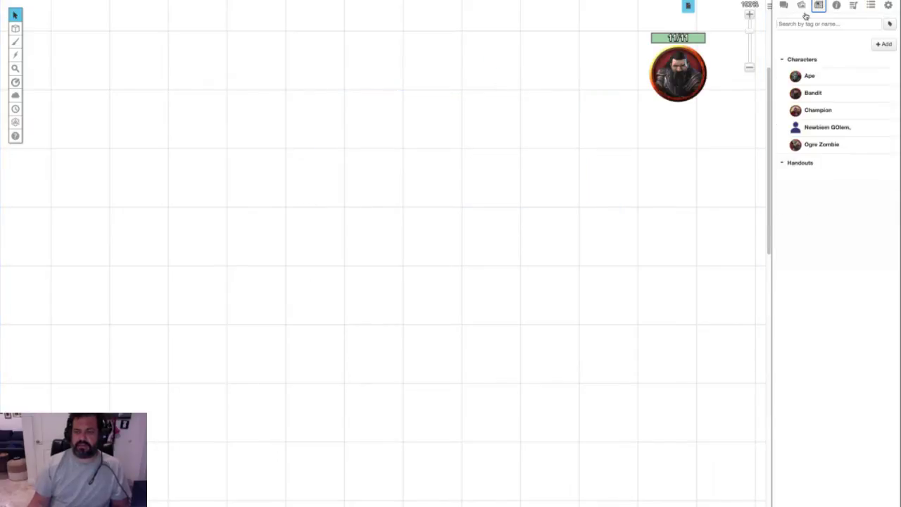
{"action": "left_click_drag", "start_coordinate": [828, 105], "coordinate": [594, 153]}
{"action": "left_click", "coordinate": [589, 153]}
{"action": "right_click", "coordinate": [563, 134]}
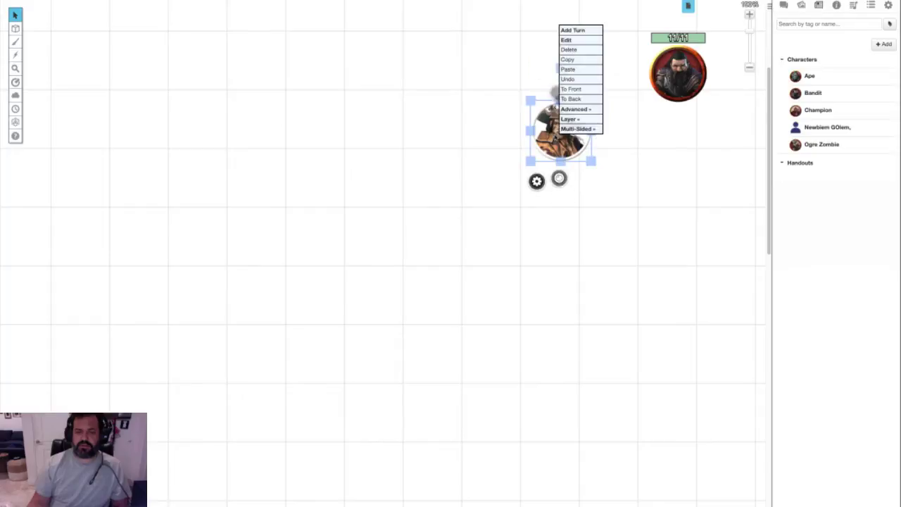
{"action": "mouse_move", "coordinate": [578, 128]}
{"action": "left_click", "coordinate": [623, 120]}
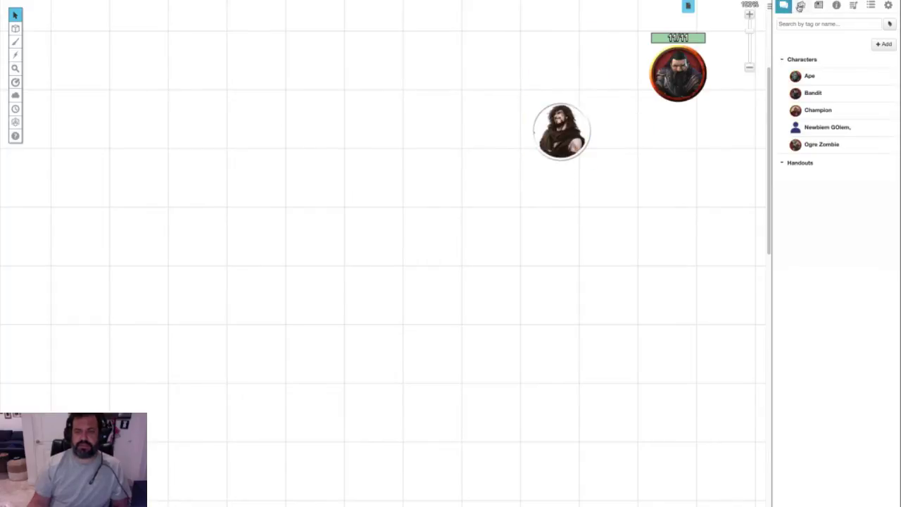
{"action": "left_click", "coordinate": [783, 5]}
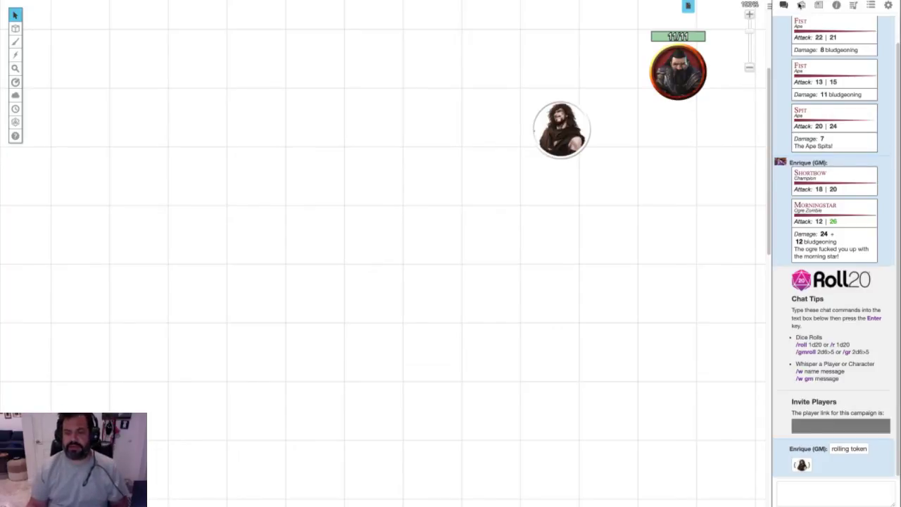
Look through the uploaded images in the art library for pictures suitable for another multi-sided token.
{"action": "left_click", "coordinate": [800, 6]}
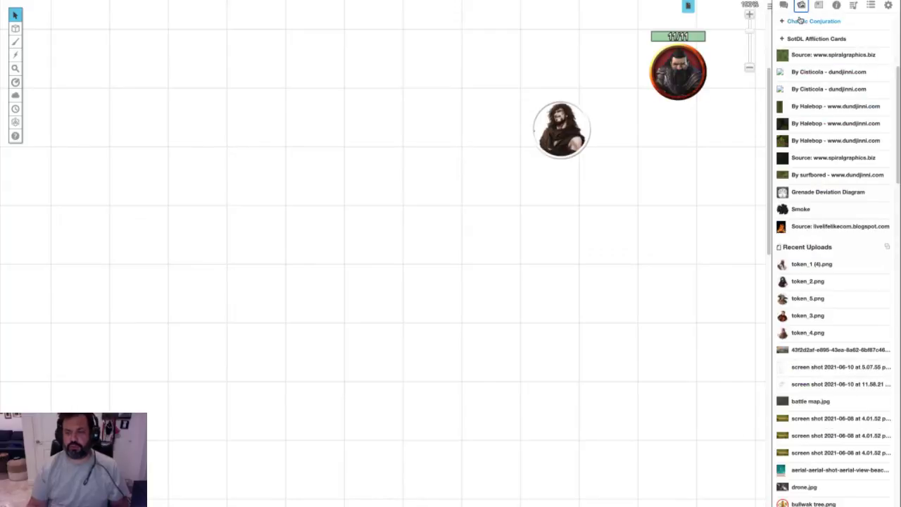
{"action": "left_click_drag", "start_coordinate": [848, 299], "coordinate": [849, 299]}
{"action": "scroll", "coordinate": [848, 299], "scroll_direction": "down", "scroll_amount": 7}
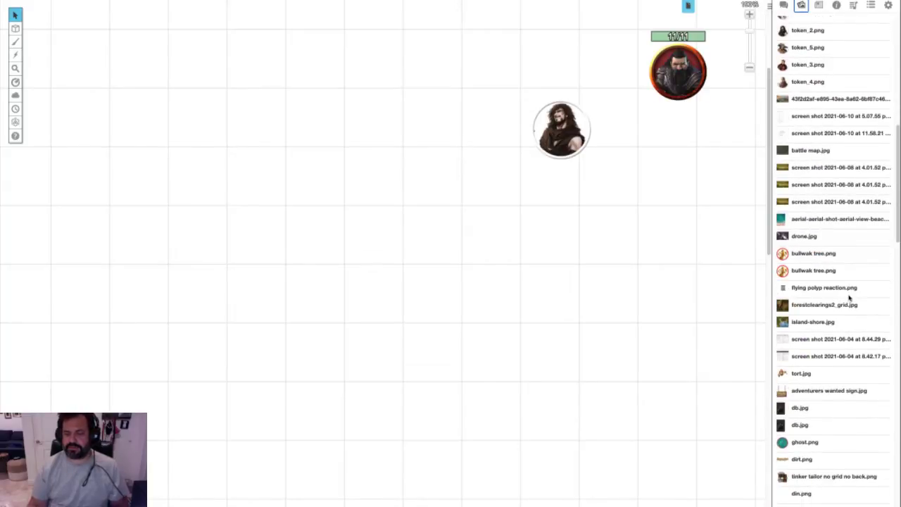
{"action": "scroll", "coordinate": [848, 299], "scroll_direction": "down", "scroll_amount": 4}
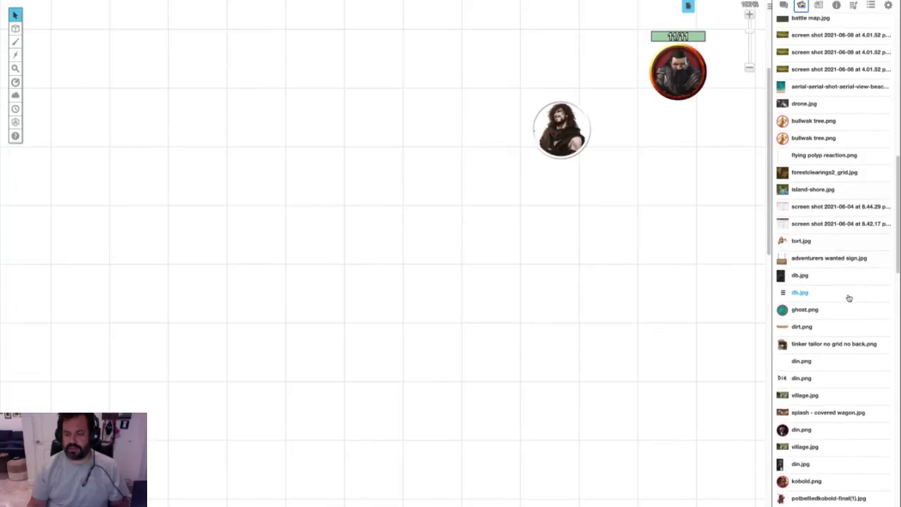
{"action": "scroll", "coordinate": [848, 299], "scroll_direction": "down", "scroll_amount": 2}
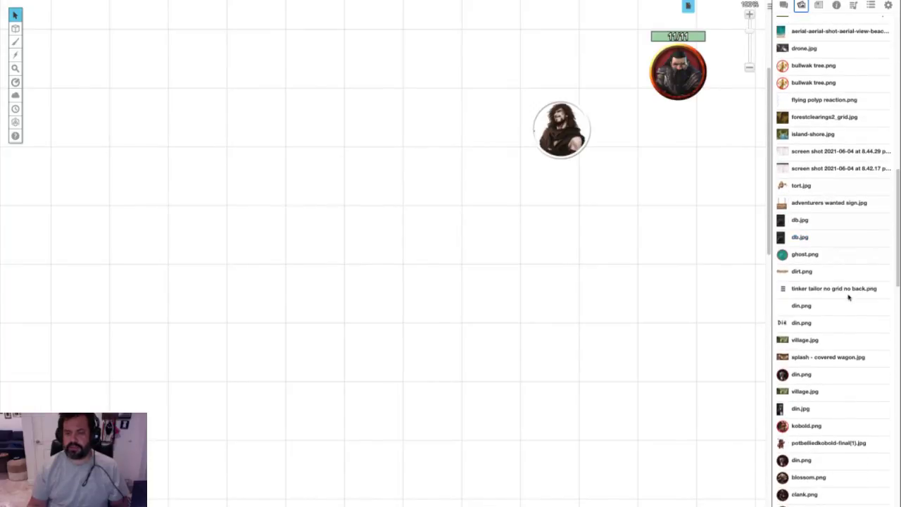
{"action": "scroll", "coordinate": [848, 297], "scroll_direction": "up", "scroll_amount": 5}
{"action": "left_click_drag", "start_coordinate": [848, 297], "coordinate": [848, 297]}
{"action": "scroll", "coordinate": [848, 298], "scroll_direction": "down", "scroll_amount": 3}
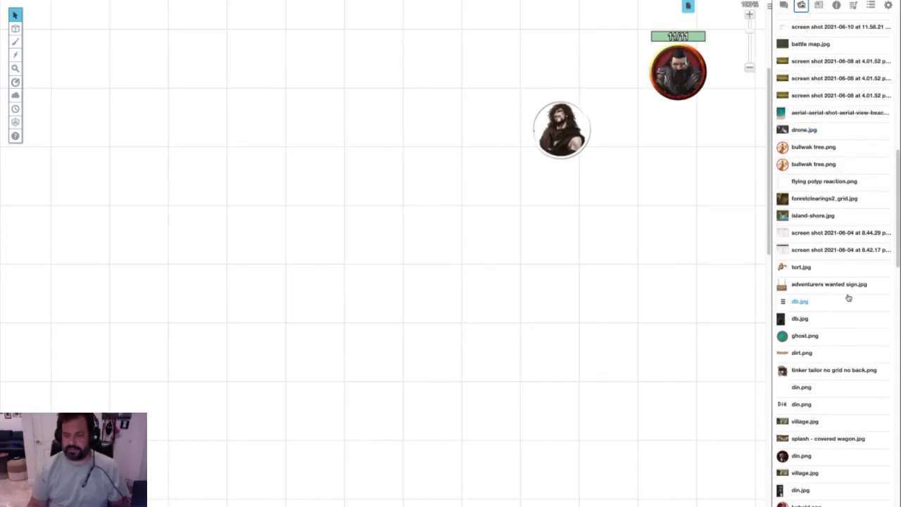
{"action": "scroll", "coordinate": [848, 297], "scroll_direction": "down", "scroll_amount": 7}
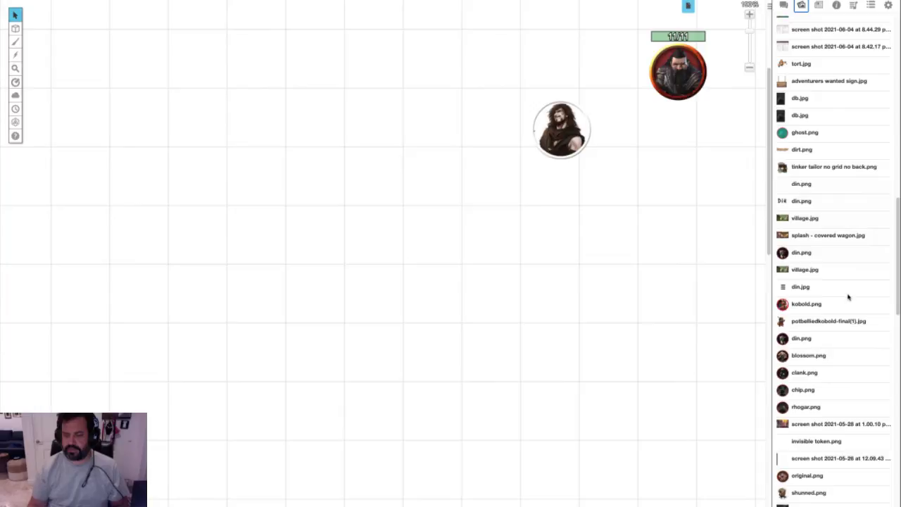
{"action": "scroll", "coordinate": [848, 298], "scroll_direction": "down", "scroll_amount": 4}
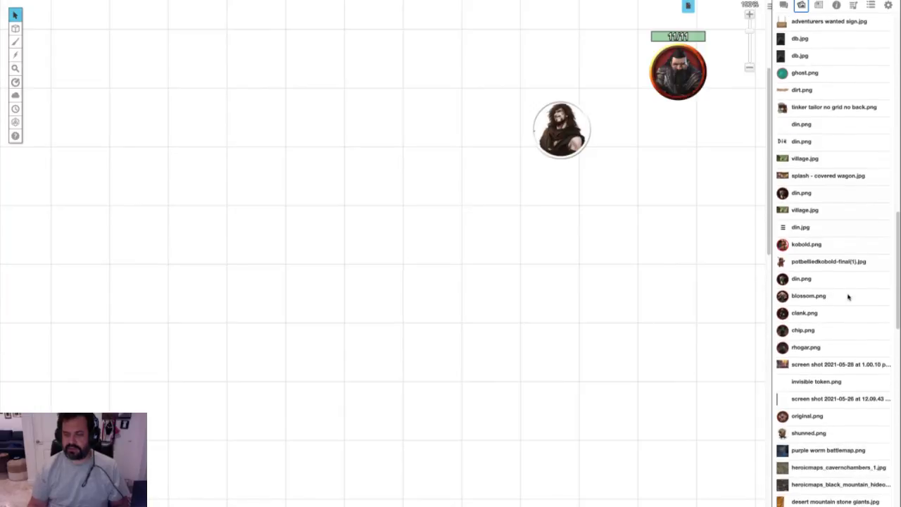
{"action": "scroll", "coordinate": [848, 298], "scroll_direction": "down", "scroll_amount": 6}
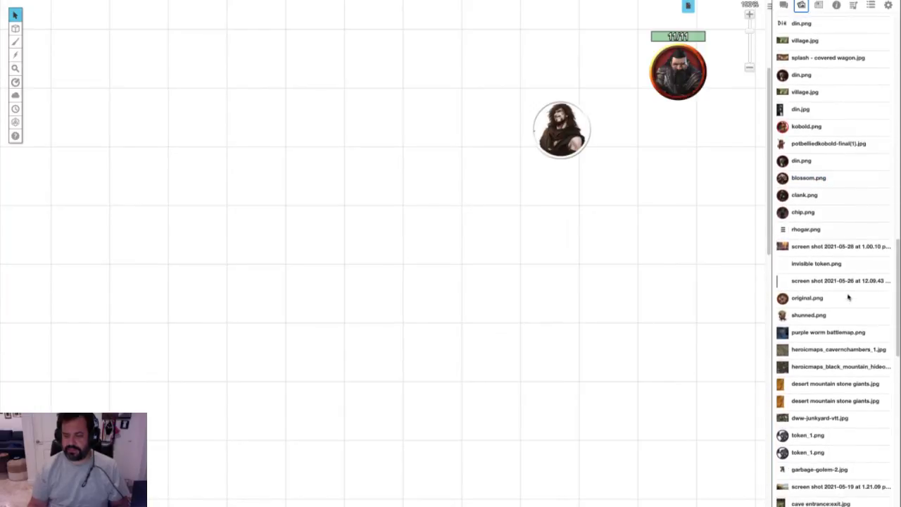
{"action": "scroll", "coordinate": [848, 297], "scroll_direction": "down", "scroll_amount": 4}
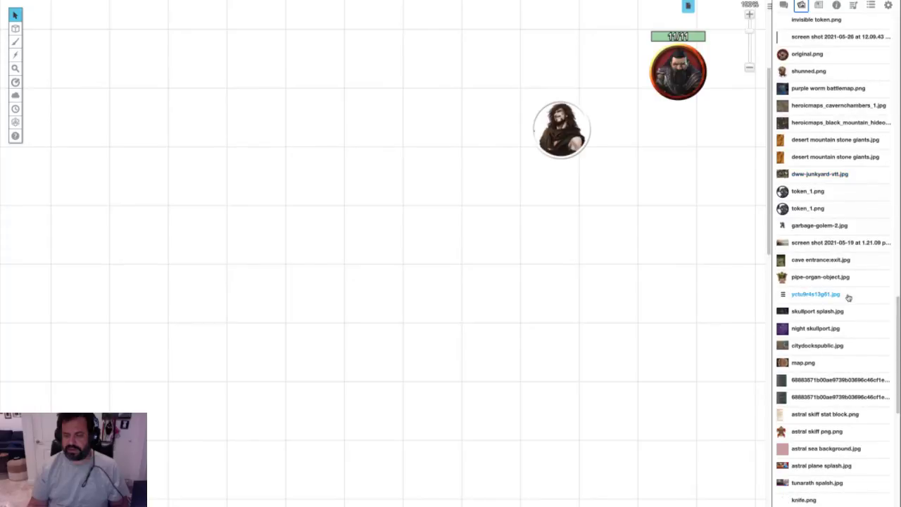
{"action": "mouse_move", "coordinate": [847, 298]}
{"action": "scroll", "coordinate": [843, 297], "scroll_direction": "up", "scroll_amount": 8}
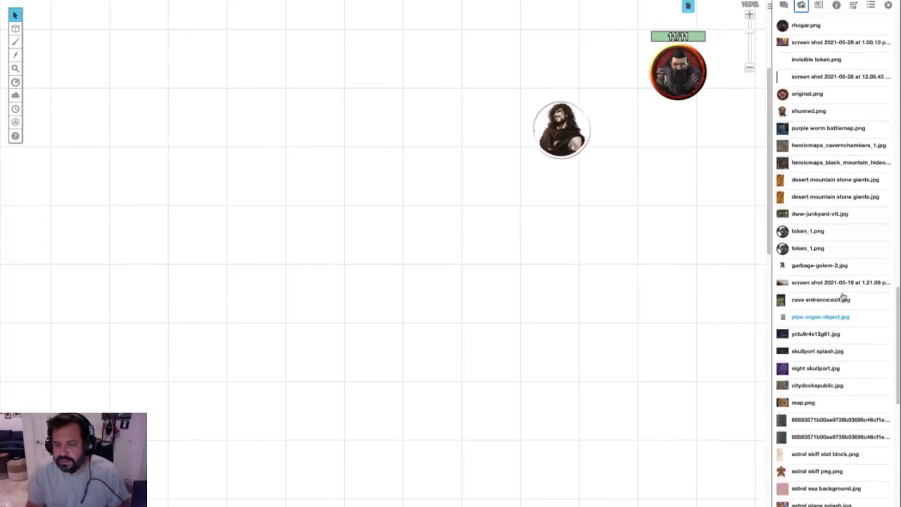
{"action": "scroll", "coordinate": [843, 296], "scroll_direction": "up", "scroll_amount": 1}
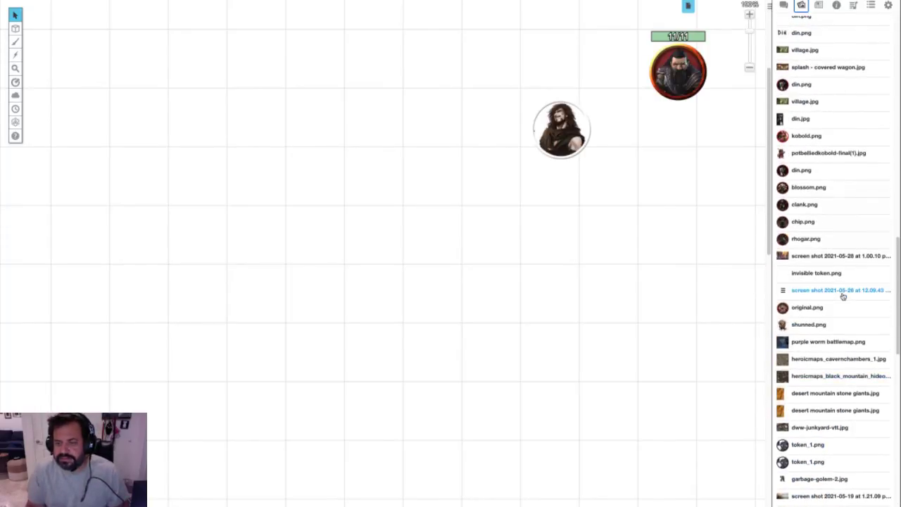
{"action": "scroll", "coordinate": [842, 296], "scroll_direction": "up", "scroll_amount": 10}
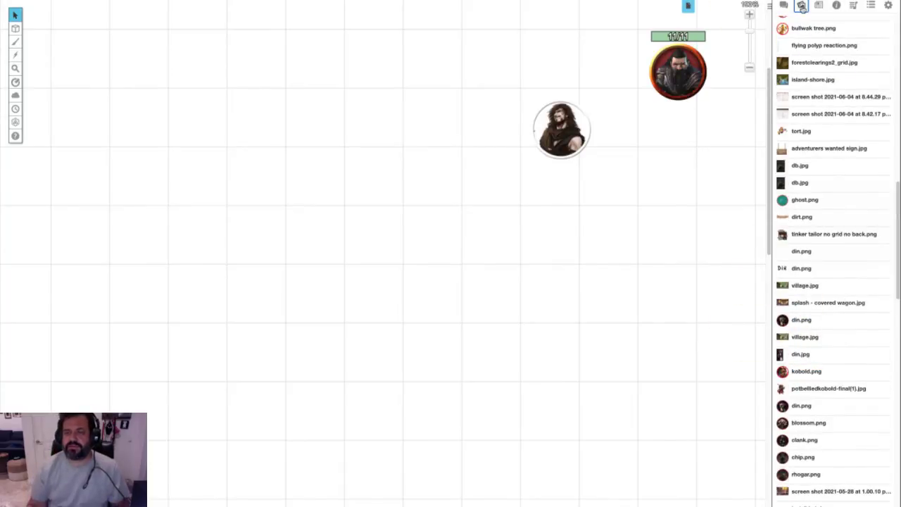
Search the art library for "door", and replace that search with "pit".
{"action": "left_click", "coordinate": [818, 5]}
{"action": "left_click", "coordinate": [801, 5]}
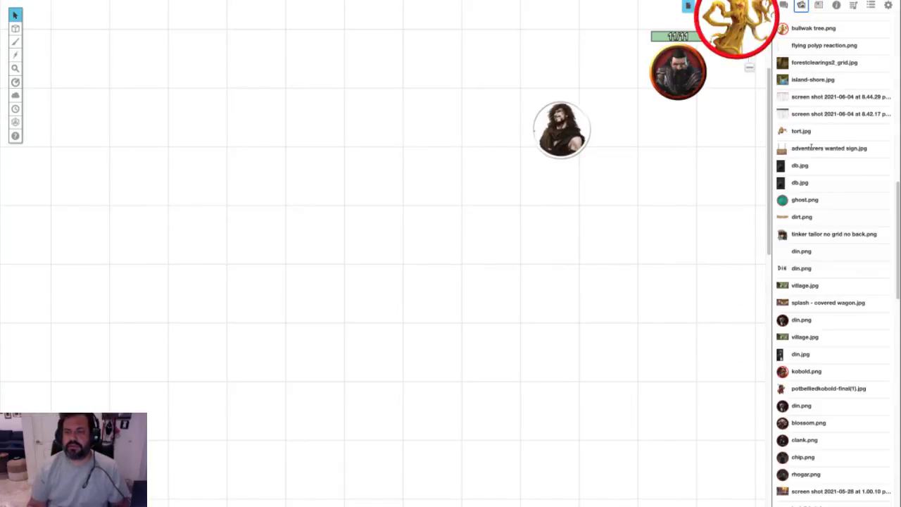
{"action": "scroll", "coordinate": [813, 157], "scroll_direction": "up", "scroll_amount": 13}
{"action": "scroll", "coordinate": [813, 157], "scroll_direction": "up", "scroll_amount": 15}
{"action": "left_click", "coordinate": [802, 43]}
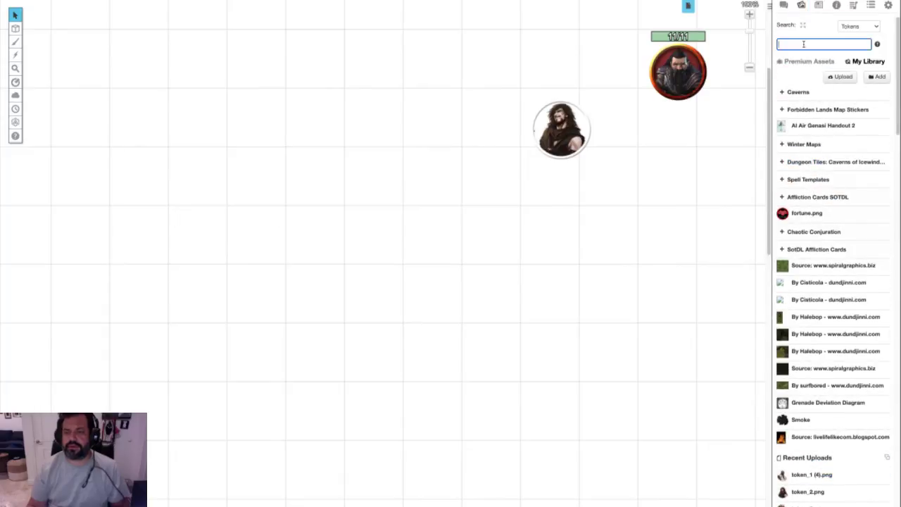
{"action": "type", "text": "door"}
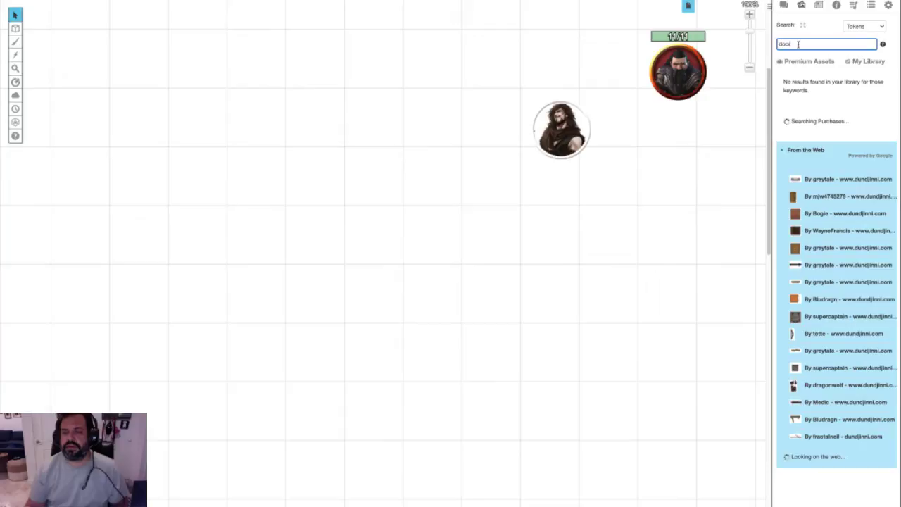
{"action": "key", "text": "ctrl+a"}
{"action": "type", "text": "pit"}
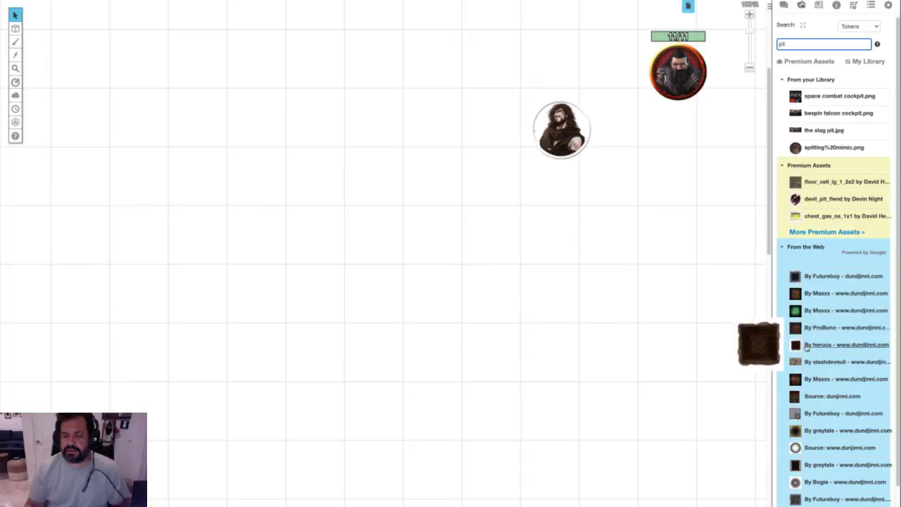
Place the grey metal grate and the open wooden pit side by side on the map, and browse further pit images.
{"action": "left_click_drag", "start_coordinate": [807, 415], "coordinate": [565, 331]}
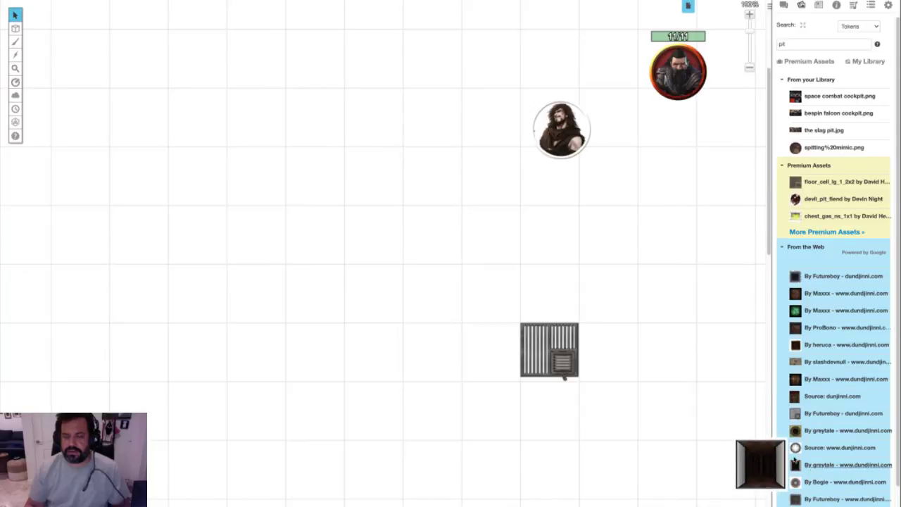
{"action": "left_click_drag", "start_coordinate": [795, 463], "coordinate": [618, 330]}
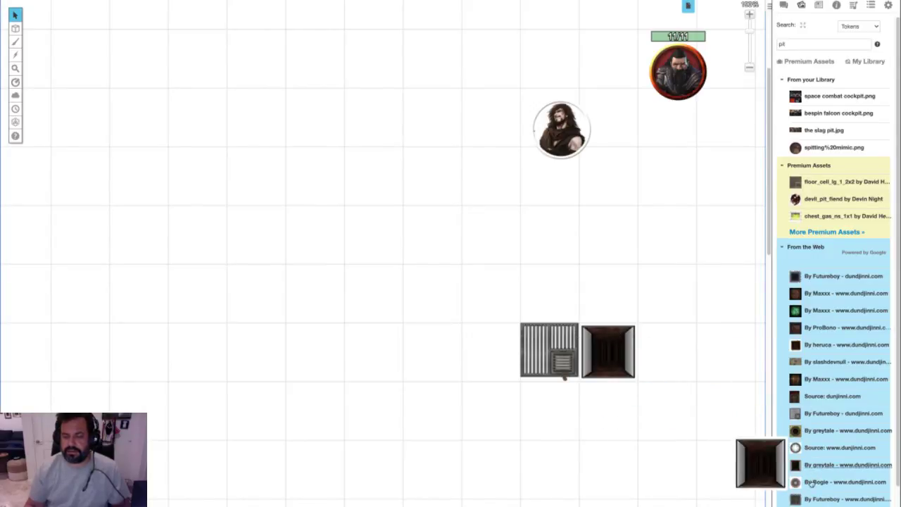
{"action": "scroll", "coordinate": [810, 468], "scroll_direction": "down", "scroll_amount": 2}
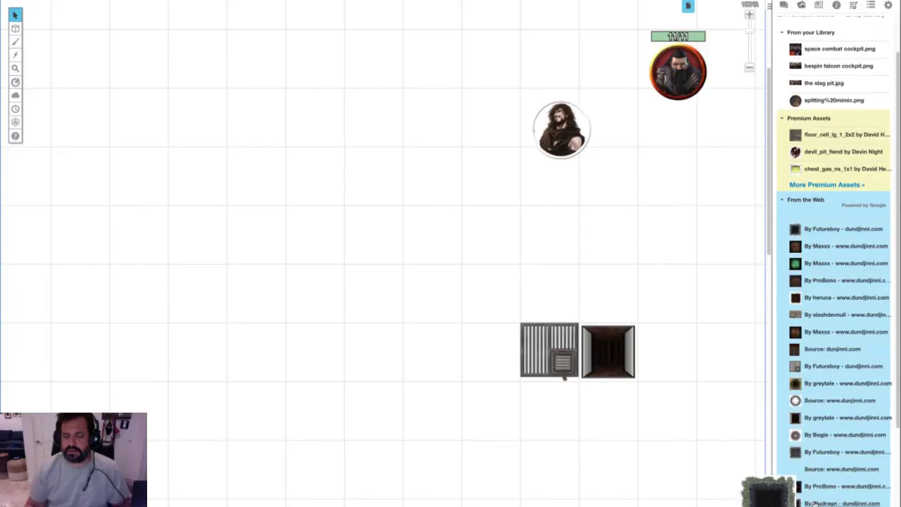
{"action": "scroll", "coordinate": [811, 501], "scroll_direction": "down", "scroll_amount": 5}
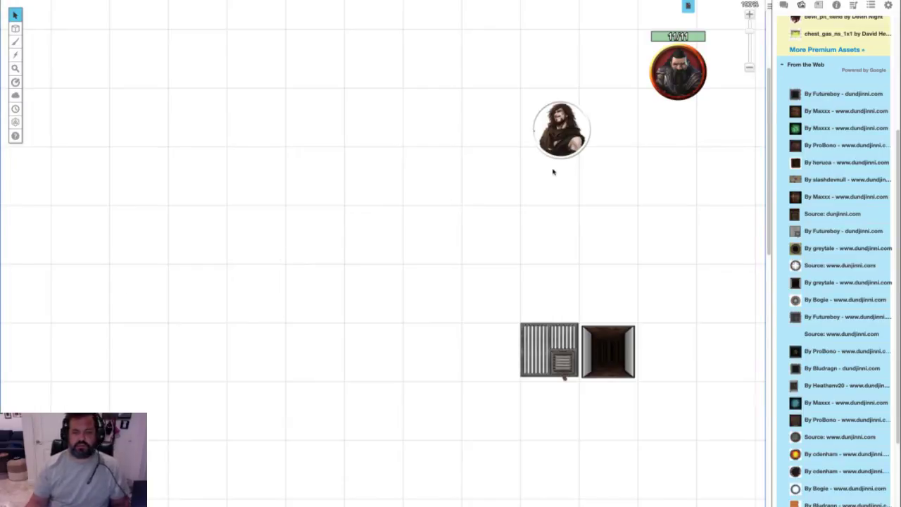
Add a new rollable table named pit-trap and save it.
{"action": "left_click", "coordinate": [871, 5]}
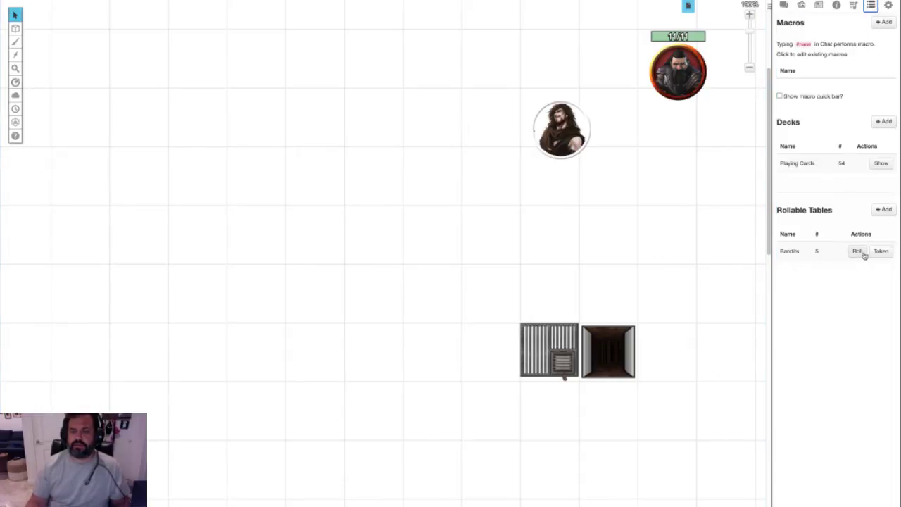
{"action": "left_click", "coordinate": [884, 209]}
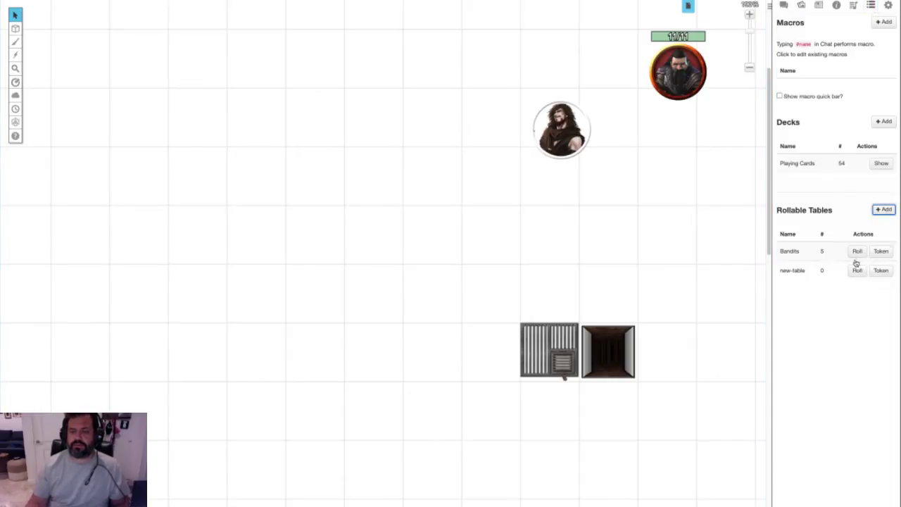
{"action": "left_click", "coordinate": [795, 273]}
{"action": "left_click_drag", "start_coordinate": [403, 56], "coordinate": [362, 50]}
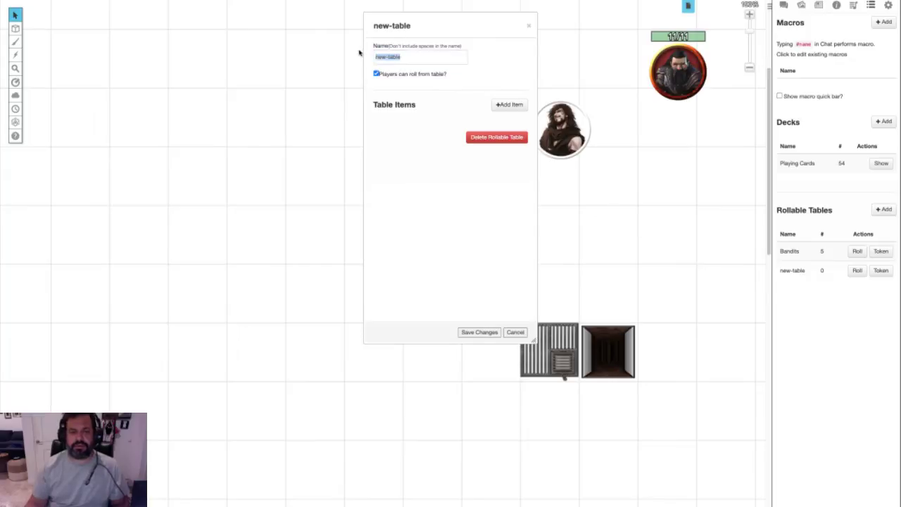
{"action": "type", "text": "plt-trap"}
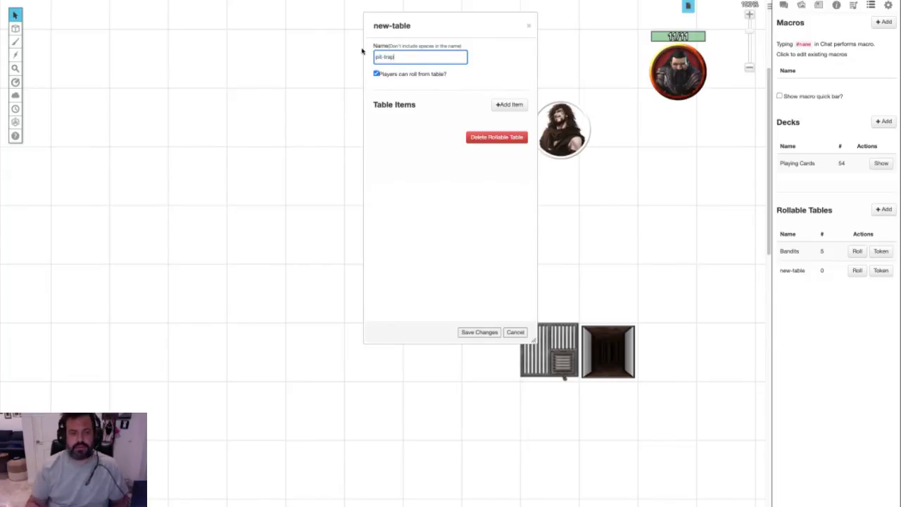
{"action": "left_click", "coordinate": [476, 332]}
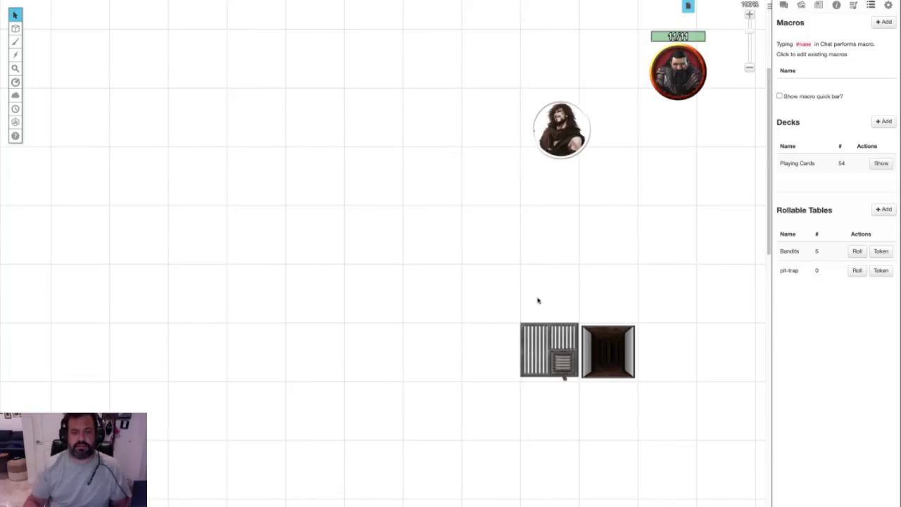
Add an item to the pit-trap table with the closed, stone-framed pit image from the art library as its icon, and save it.
{"action": "left_click", "coordinate": [792, 273]}
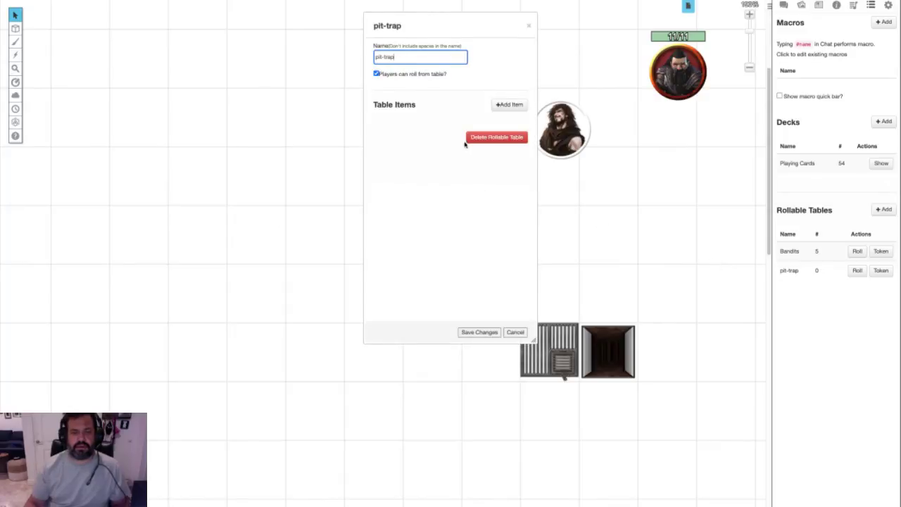
{"action": "left_click", "coordinate": [518, 105]}
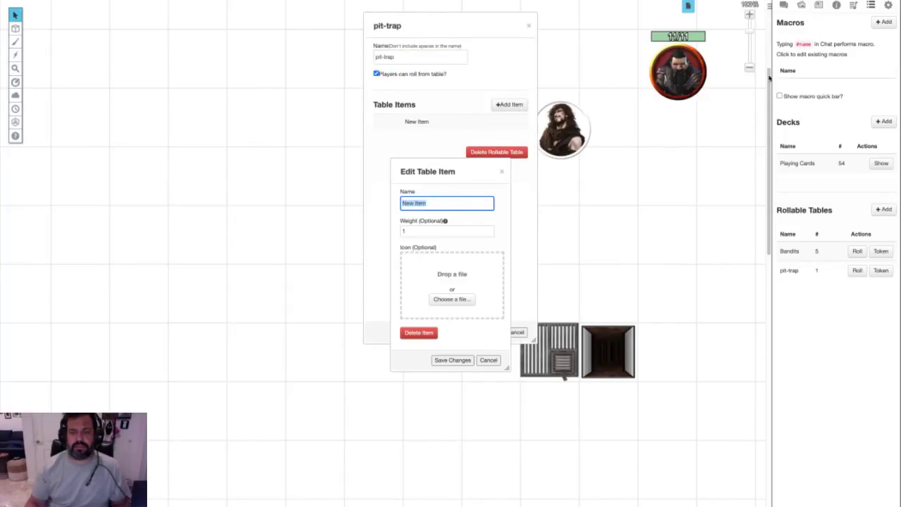
{"action": "left_click", "coordinate": [800, 5]}
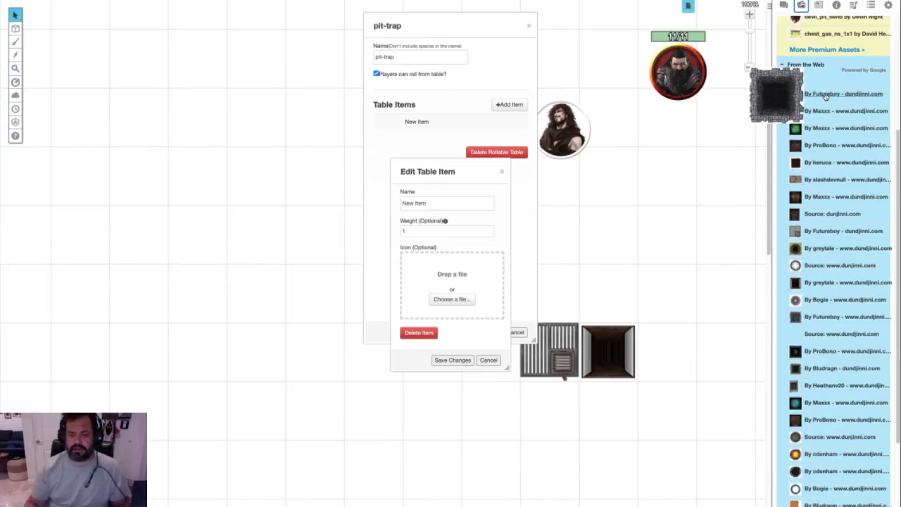
{"action": "left_click_drag", "start_coordinate": [823, 318], "coordinate": [448, 265]}
{"action": "left_click", "coordinate": [451, 361]}
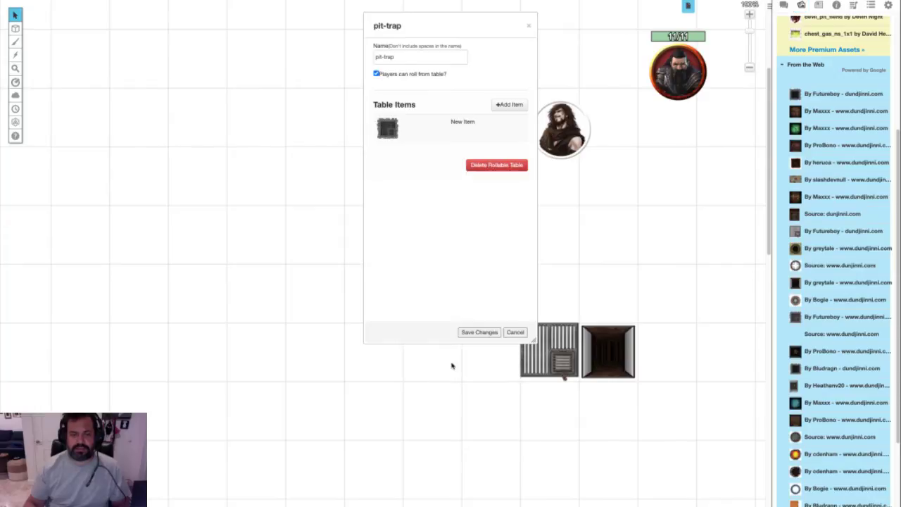
Add a second item to the pit-trap table with the open, dark stone-framed pit image as its icon, and save it.
{"action": "left_click", "coordinate": [505, 107]}
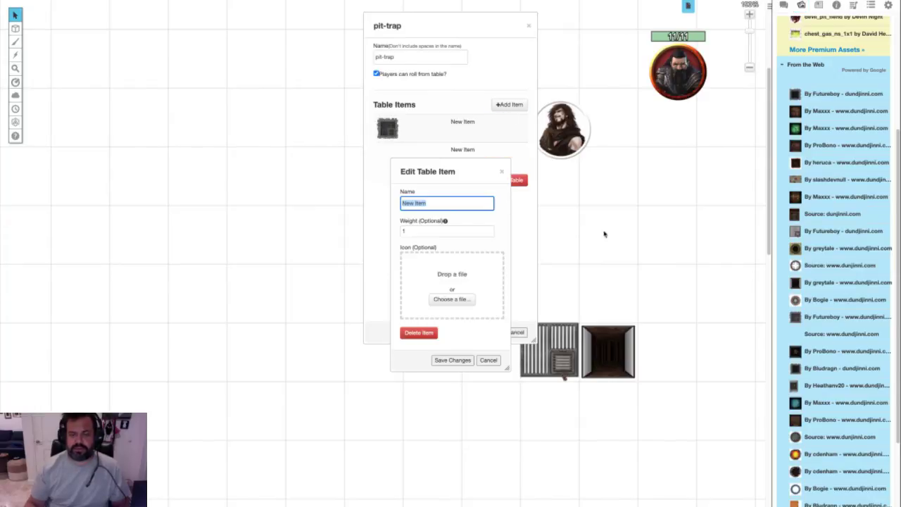
{"action": "left_click_drag", "start_coordinate": [795, 352], "coordinate": [448, 261]}
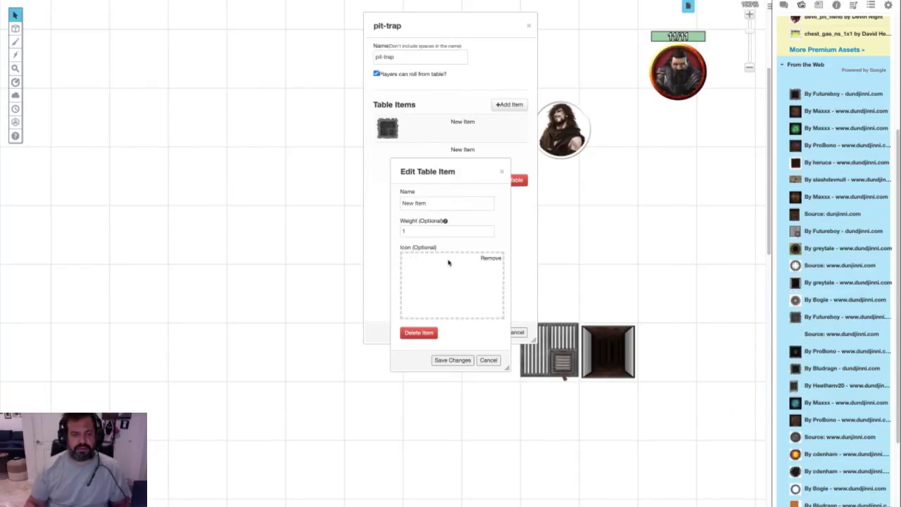
{"action": "left_click", "coordinate": [447, 361]}
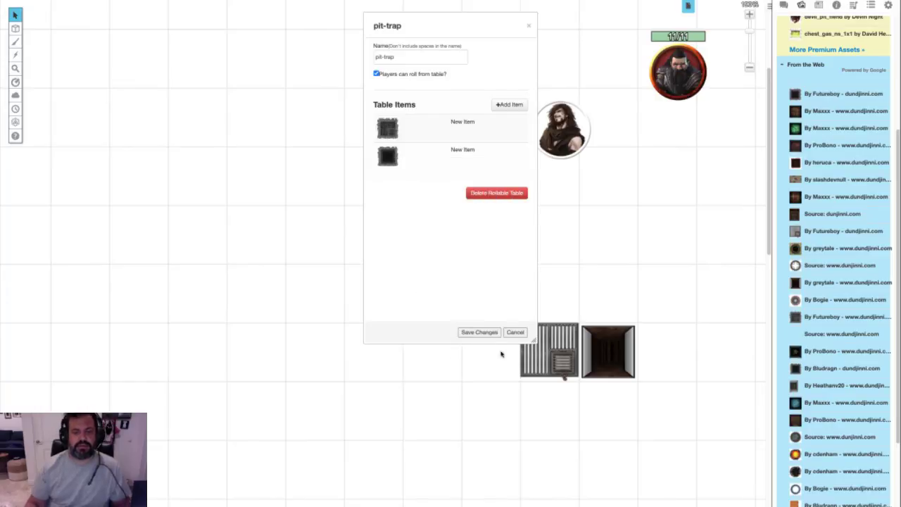
Delete the metal grate and the open wooden pit images from the map.
{"action": "key", "text": "Delete"}
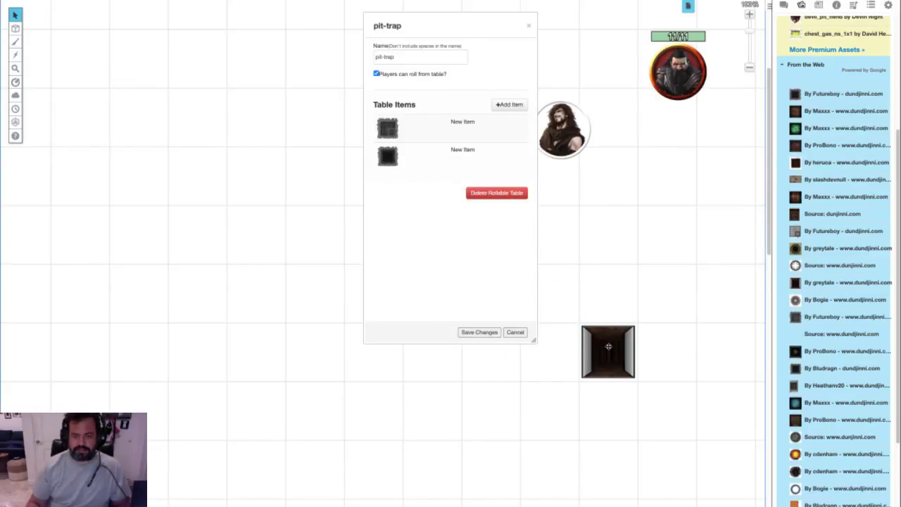
{"action": "left_click", "coordinate": [608, 346]}
{"action": "key", "text": "Delete"}
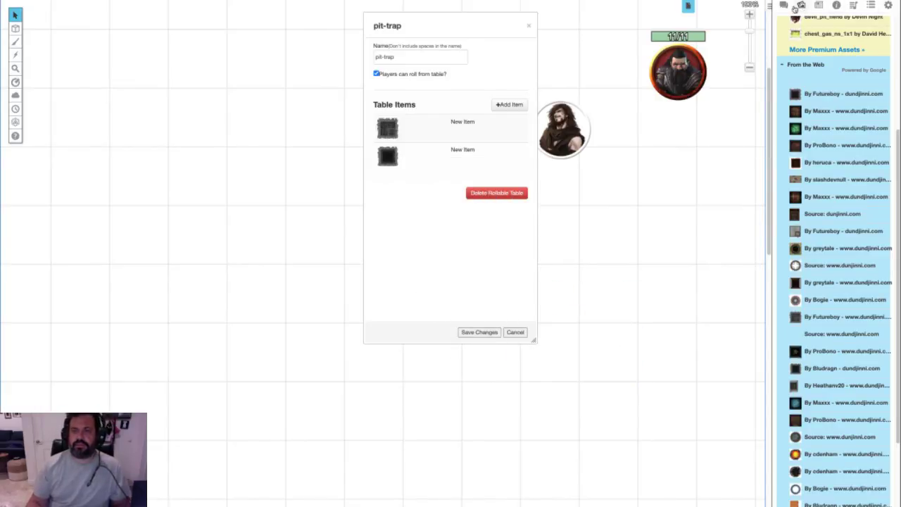
Create a new blank page from the page overview and return to the current map.
{"action": "left_click", "coordinate": [689, 7]}
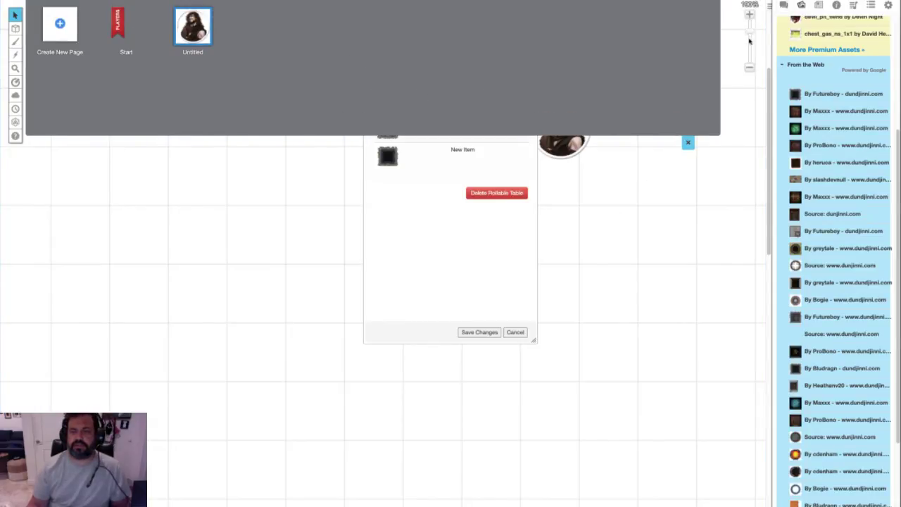
{"action": "left_click", "coordinate": [60, 23]}
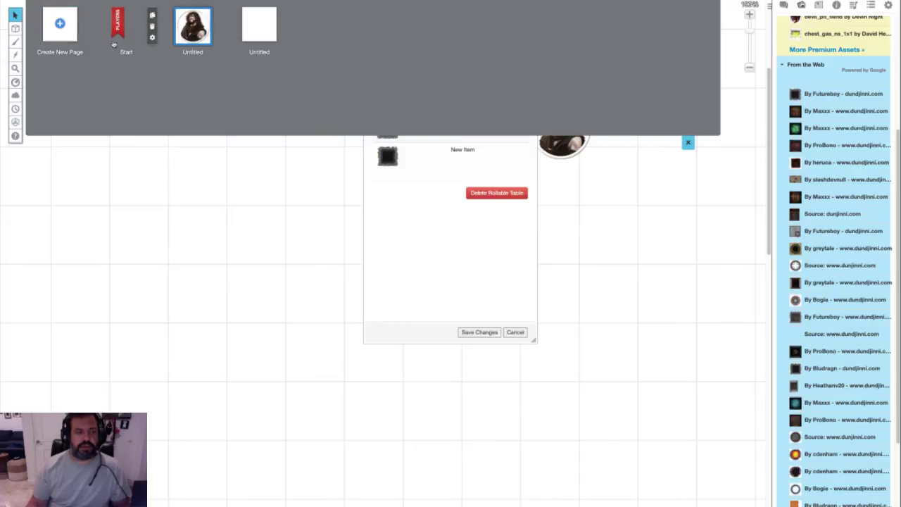
{"action": "left_click", "coordinate": [687, 144]}
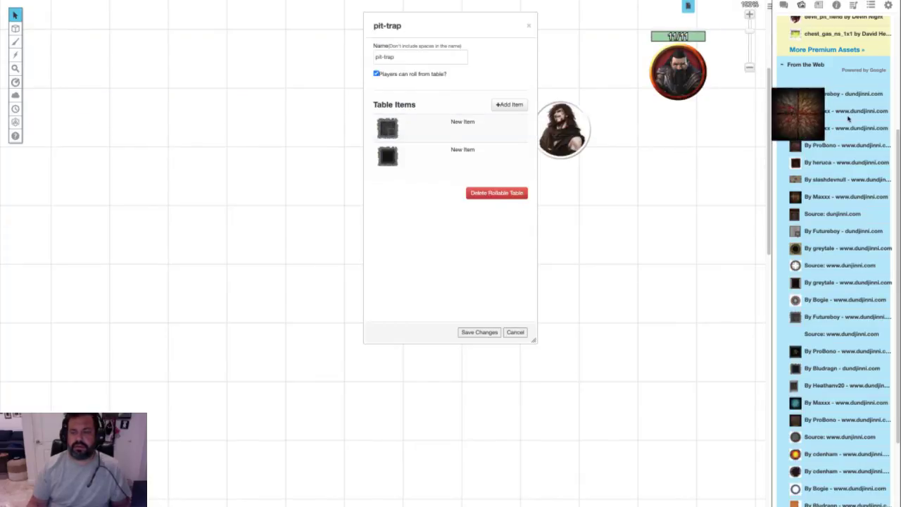
Search the art library for dungeon, place Dungeon_Tile_01.jpg on the map, close the pit-trap table window, and enlarge the tile to about 8 by 8 grid squares.
{"action": "scroll", "coordinate": [822, 83], "scroll_direction": "up", "scroll_amount": 5}
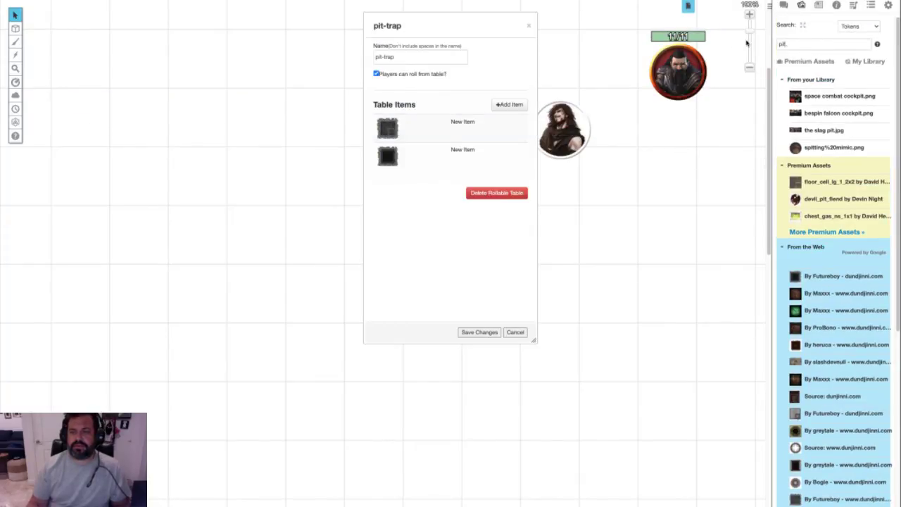
{"action": "type", "text": "on"}
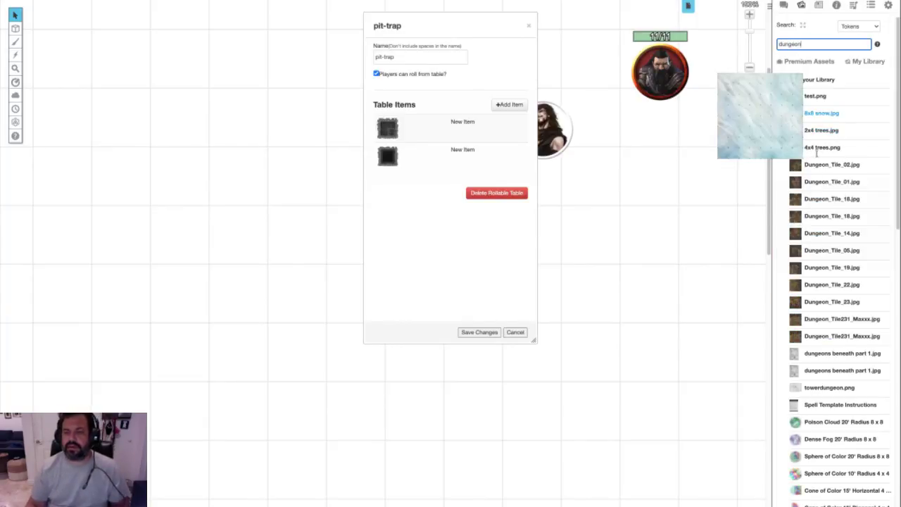
{"action": "left_click_drag", "start_coordinate": [823, 181], "coordinate": [270, 154]}
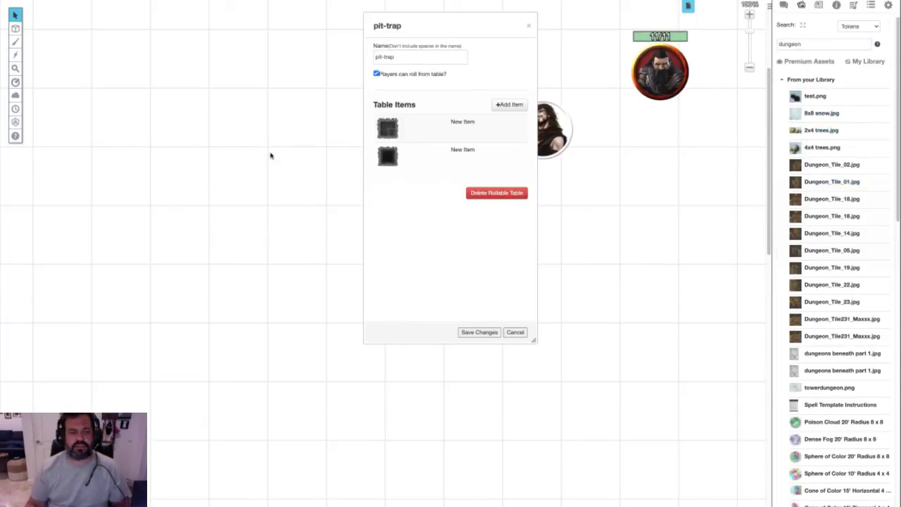
{"action": "left_click", "coordinate": [530, 26]}
{"action": "left_click_drag", "start_coordinate": [304, 160], "coordinate": [619, 498]}
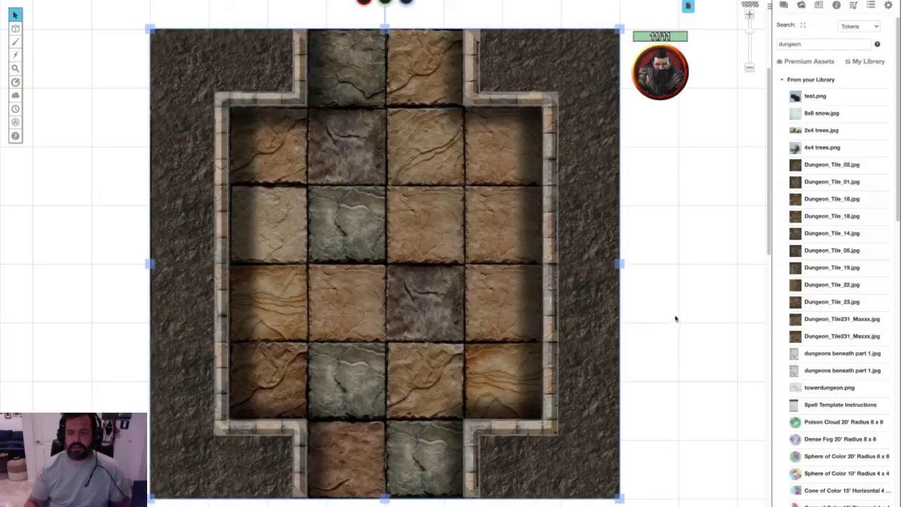
Create a token from the pit-trap rollable table and place it on the upper gray-green floor square inside the dungeon room.
{"action": "left_click", "coordinate": [870, 6]}
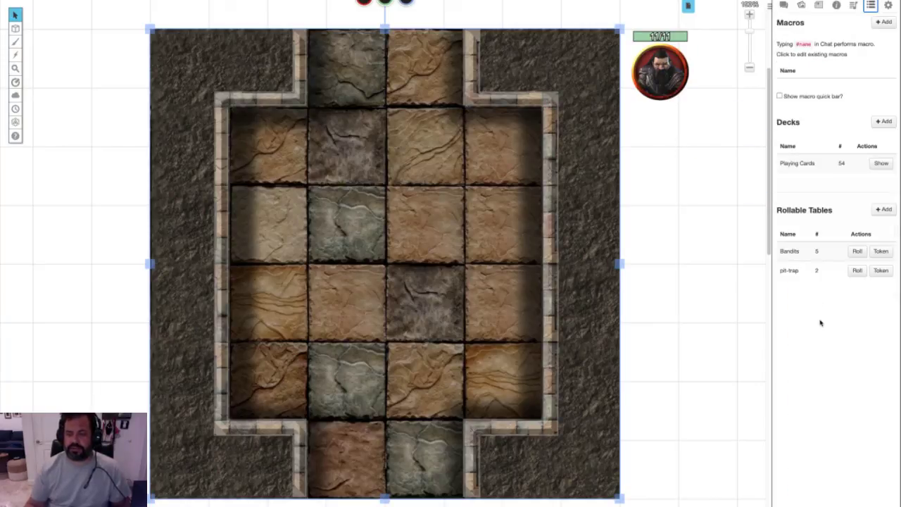
{"action": "left_click", "coordinate": [858, 272]}
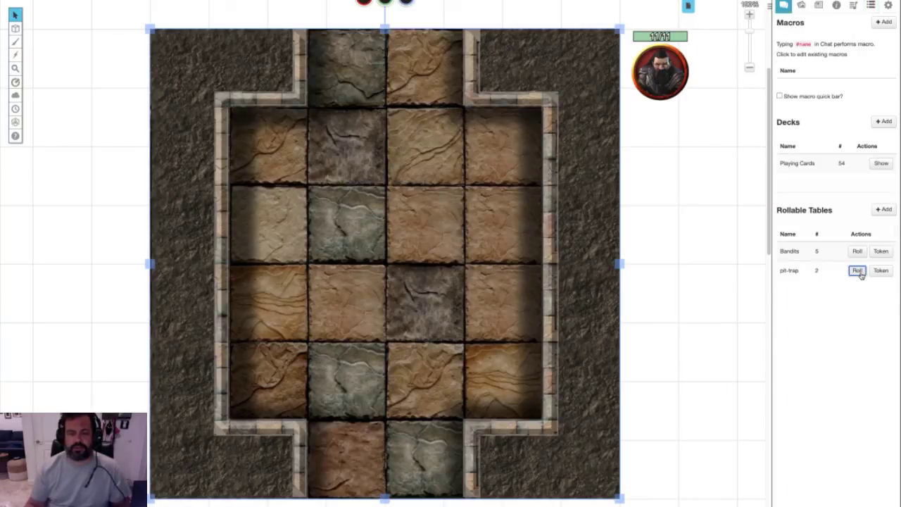
{"action": "left_click", "coordinate": [873, 272]}
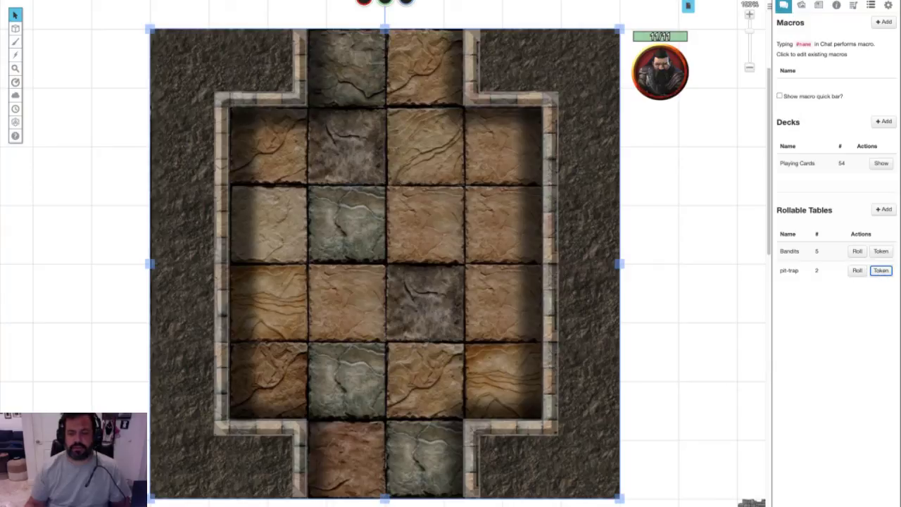
{"action": "left_click_drag", "start_coordinate": [580, 386], "coordinate": [365, 245]}
Turn the pit-trap token into a drawing and resize it to fill the gray-green floor square.
{"action": "right_click", "coordinate": [359, 236]}
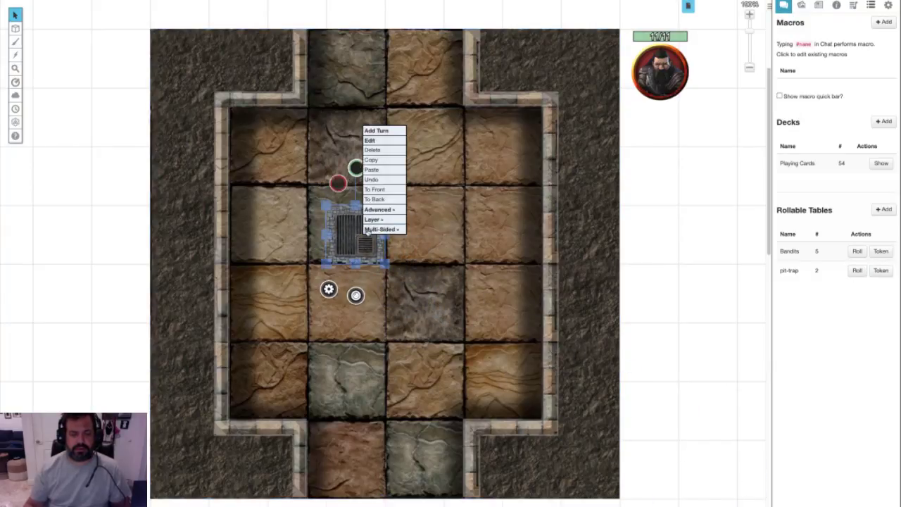
{"action": "mouse_move", "coordinate": [381, 209]}
{"action": "left_click", "coordinate": [422, 221]}
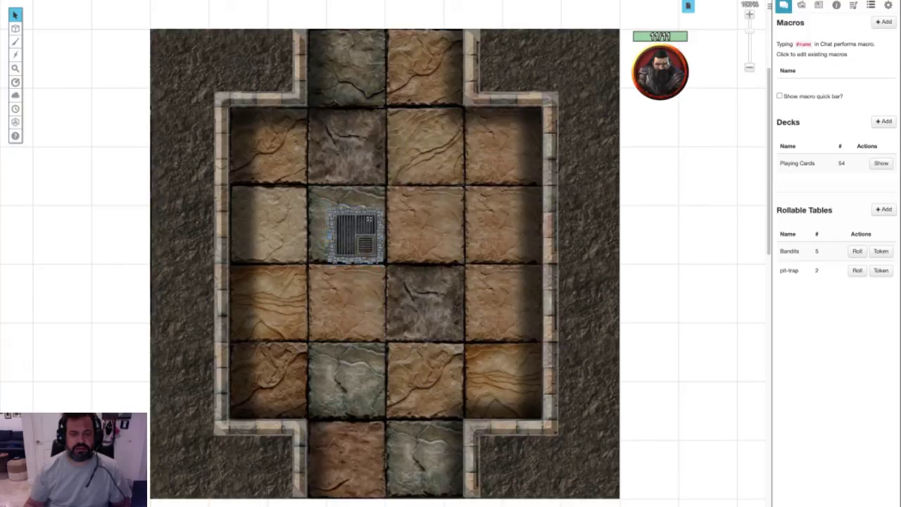
{"action": "mouse_move", "coordinate": [365, 258]}
{"action": "left_mouse_down"}
{"action": "mouse_move", "coordinate": [349, 239]}
{"action": "mouse_move", "coordinate": [385, 262]}
{"action": "left_mouse_up"}
{"action": "left_click", "coordinate": [418, 294]}
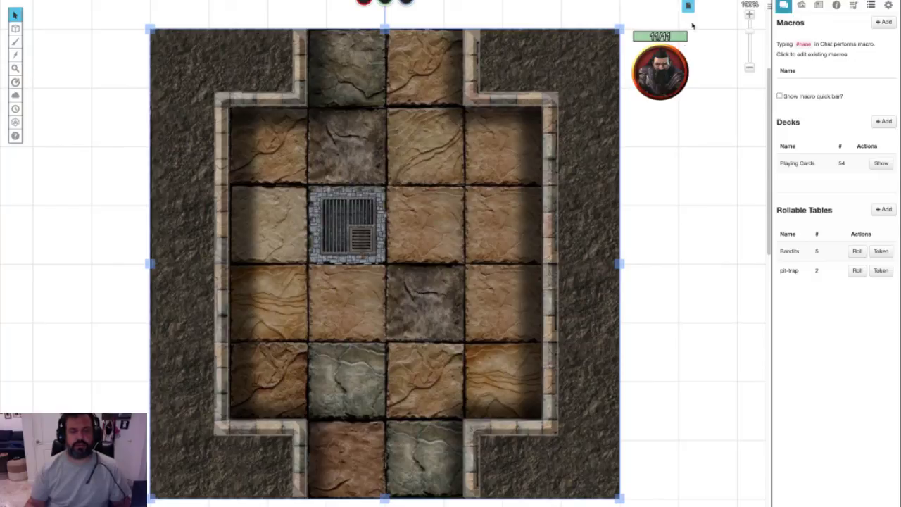
Nudge the bearded character token slightly up beside the dungeon tile, and move the dungeon tile to the map layer.
{"action": "left_click", "coordinate": [659, 73]}
{"action": "left_click", "coordinate": [626, 75]}
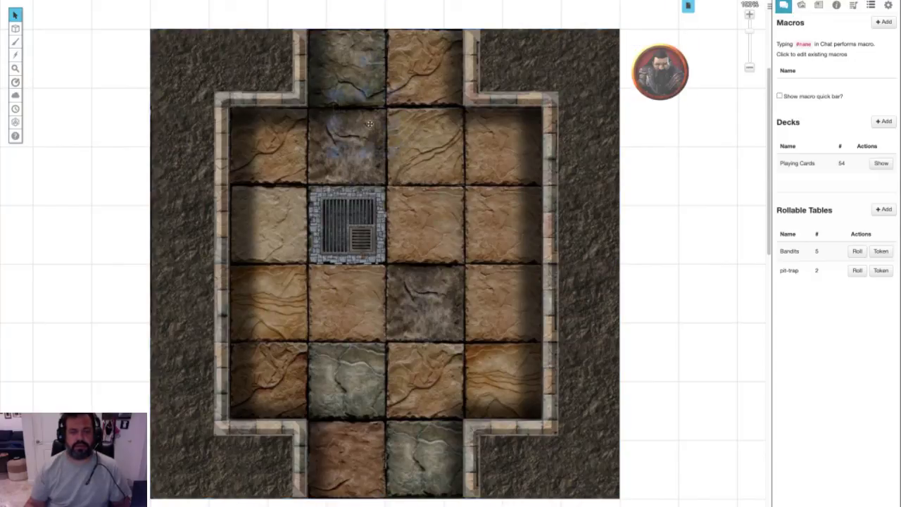
{"action": "left_click_drag", "start_coordinate": [660, 72], "coordinate": [648, 58]}
{"action": "left_click", "coordinate": [485, 179]}
{"action": "right_click", "coordinate": [486, 179]}
{"action": "mouse_move", "coordinate": [511, 169]}
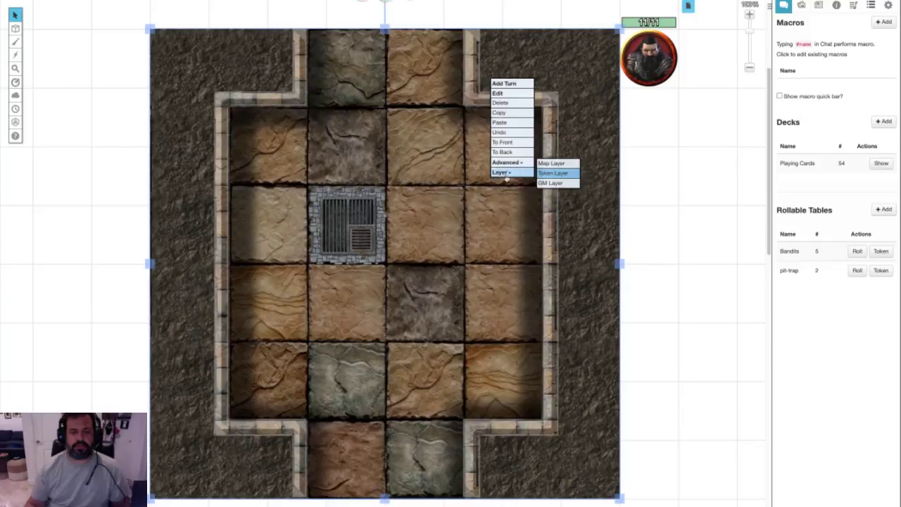
{"action": "left_click", "coordinate": [556, 164]}
Move the closed pit-trap token to the map layer as well.
{"action": "left_click", "coordinate": [357, 237]}
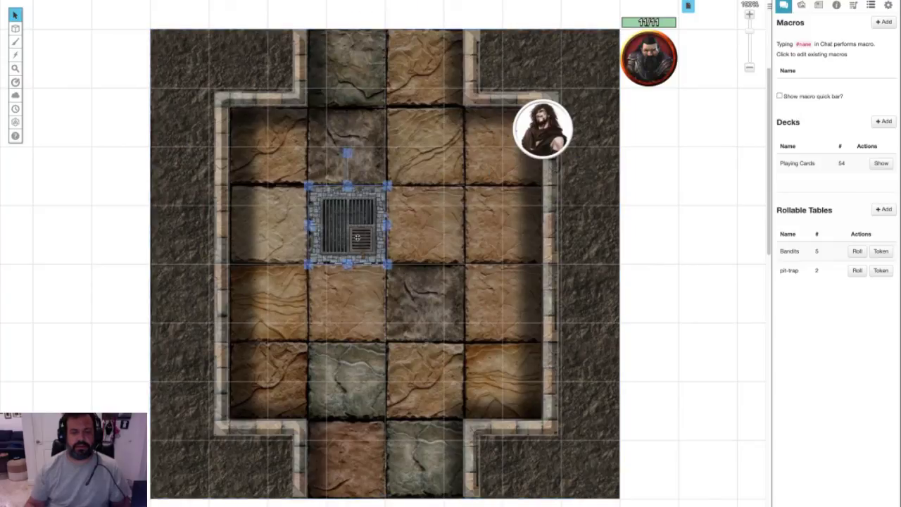
{"action": "right_click", "coordinate": [358, 238]}
{"action": "mouse_move", "coordinate": [368, 234]}
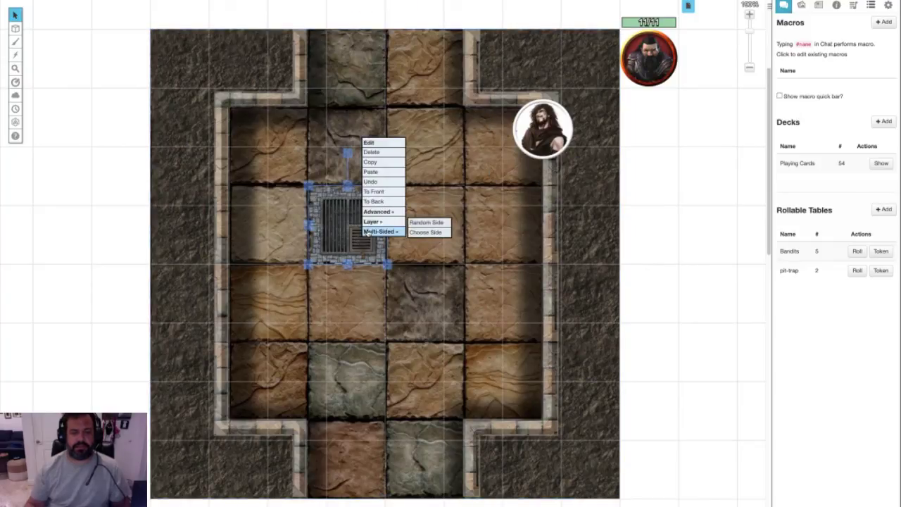
{"action": "left_click", "coordinate": [425, 232]}
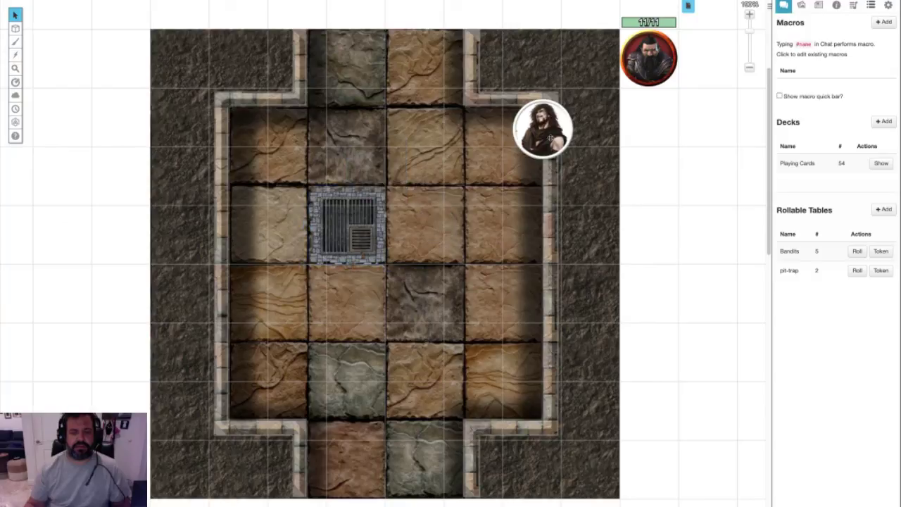
Move the bandit token to the floor square directly above the pit trap.
{"action": "left_click", "coordinate": [552, 130]}
{"action": "key", "text": "ctrl+c"}
{"action": "key", "text": "ctrl+v"}
{"action": "left_click_drag", "start_coordinate": [552, 131], "coordinate": [368, 120]}
{"action": "left_click", "coordinate": [482, 209]}
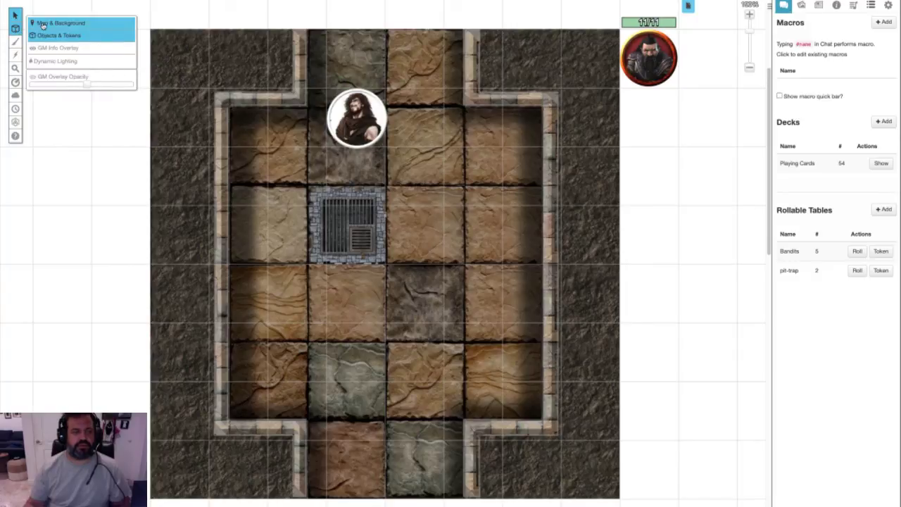
Switch to the map and background layer and change the pit-trap token's side to the open pit image.
{"action": "left_click", "coordinate": [42, 23]}
{"action": "left_click", "coordinate": [352, 232]}
{"action": "right_click", "coordinate": [352, 231]}
{"action": "mouse_move", "coordinate": [376, 224]}
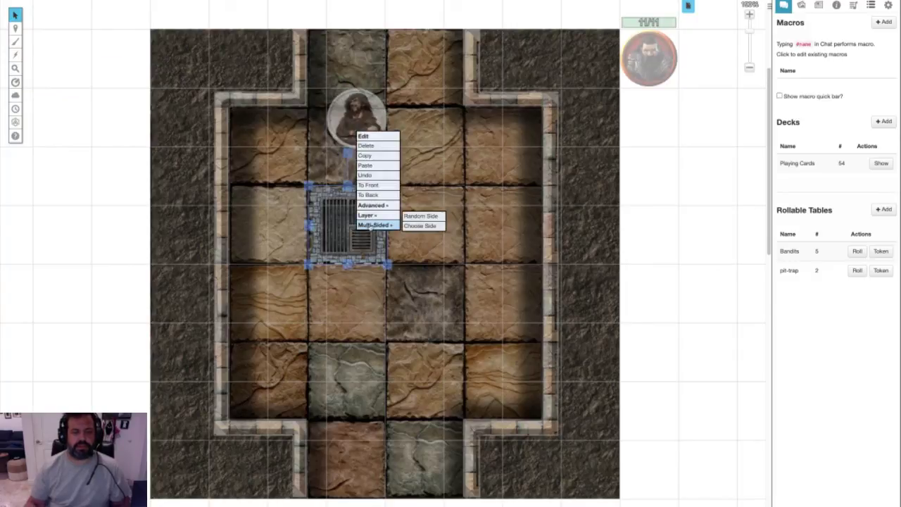
{"action": "left_click", "coordinate": [418, 226]}
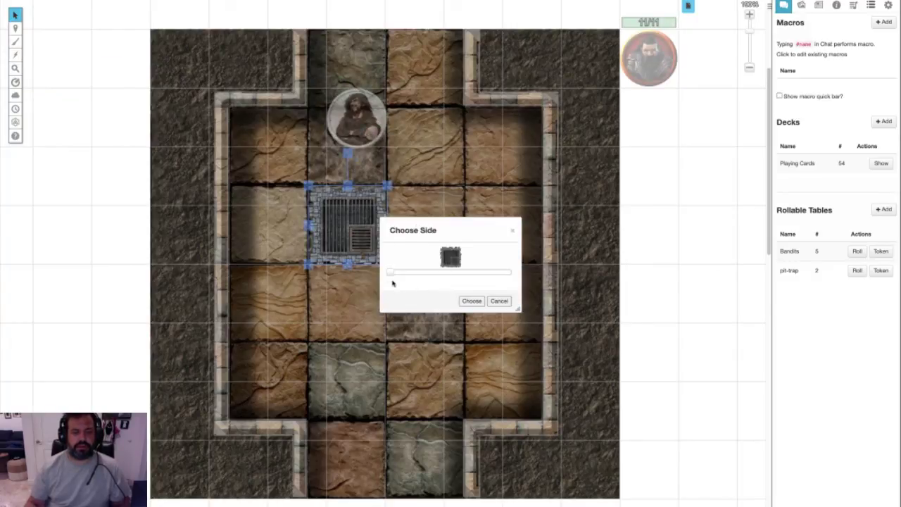
{"action": "left_click_drag", "start_coordinate": [389, 272], "coordinate": [503, 272]}
{"action": "left_click", "coordinate": [477, 301]}
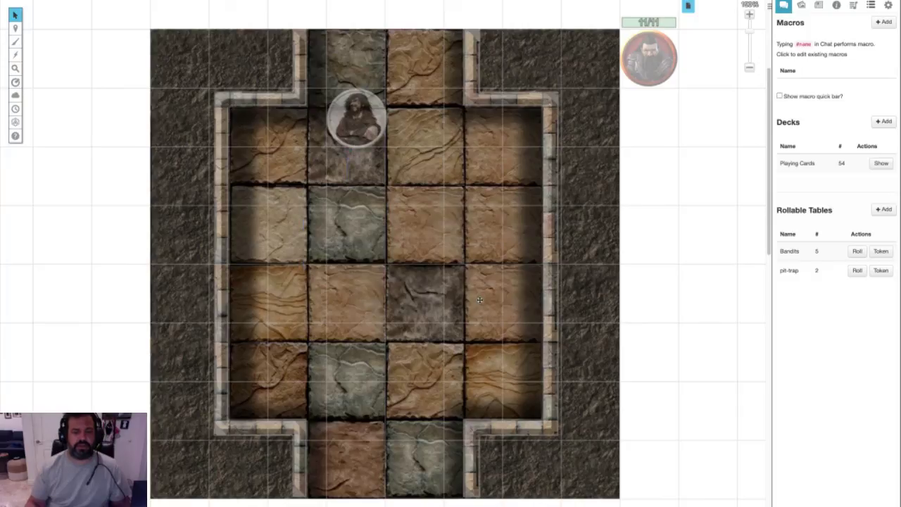
Shift the dungeon tile down one grid square and move the open pit down onto the tile's gray-green floor square.
{"action": "left_click", "coordinate": [480, 300]}
{"action": "left_click_drag", "start_coordinate": [377, 128], "coordinate": [377, 184]}
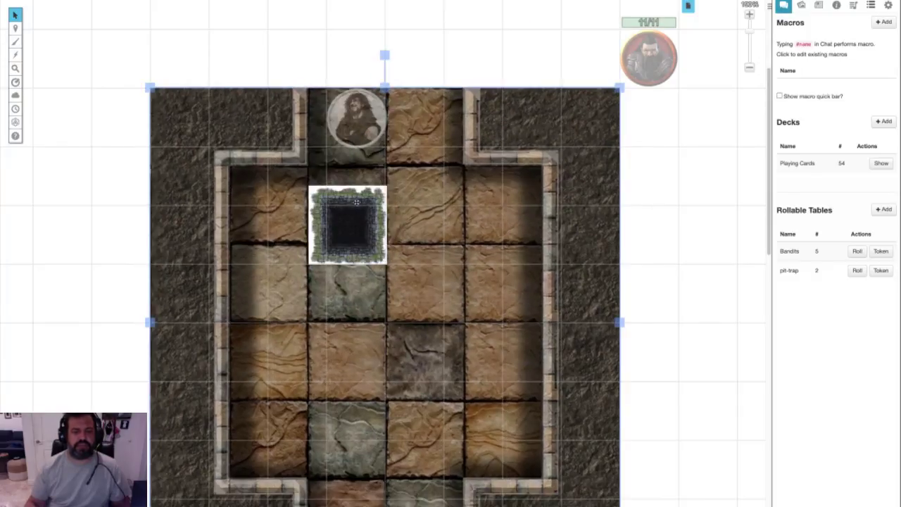
{"action": "left_click_drag", "start_coordinate": [359, 236], "coordinate": [360, 261]}
{"action": "mouse_move", "coordinate": [454, 235]}
{"action": "left_mouse_down"}
{"action": "mouse_move", "coordinate": [450, 201]}
{"action": "mouse_move", "coordinate": [448, 228]}
{"action": "left_mouse_up"}
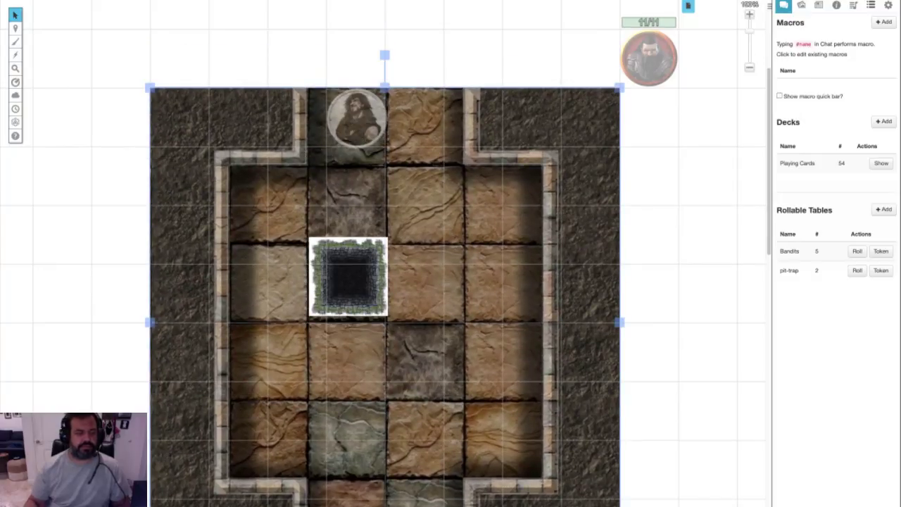